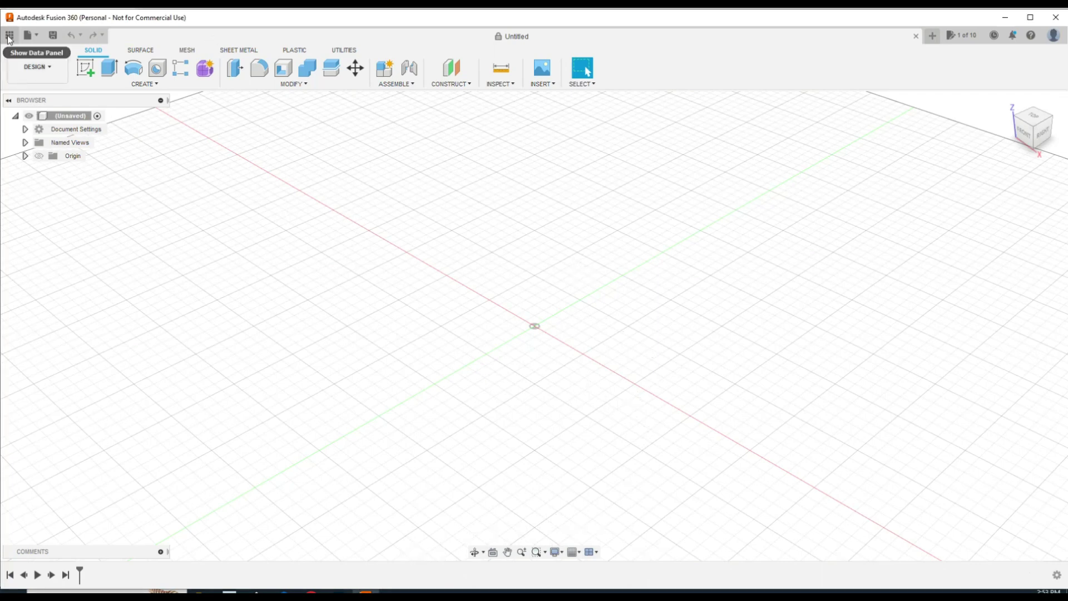
- From the Data Panel's 04 - Modeling folder, open the Geneva_Drive sample design
{"action": "left_click", "coordinate": [10, 36]}
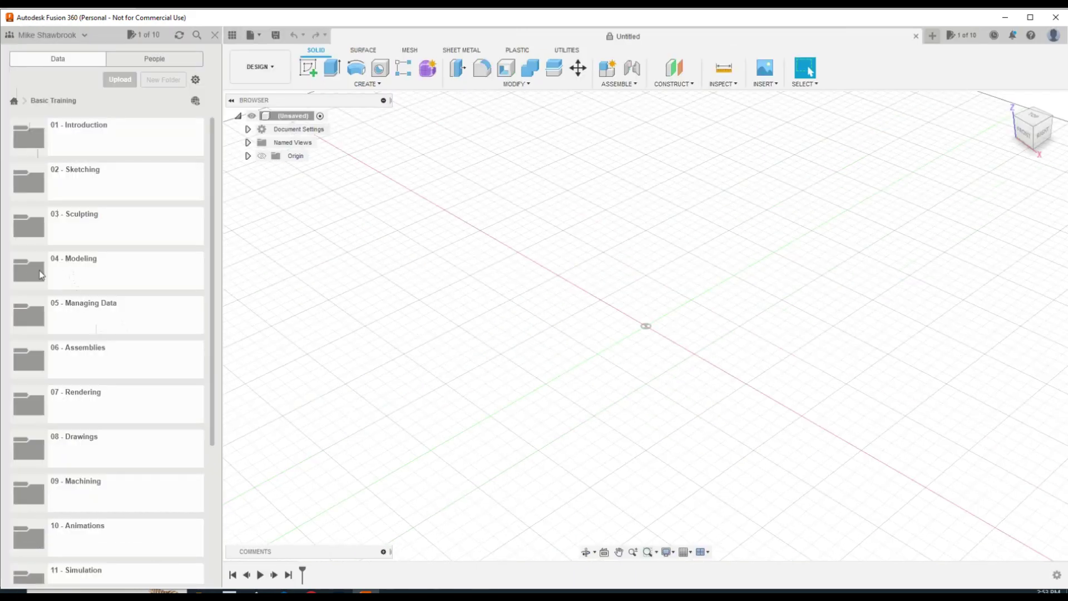
{"action": "left_click", "coordinate": [25, 278]}
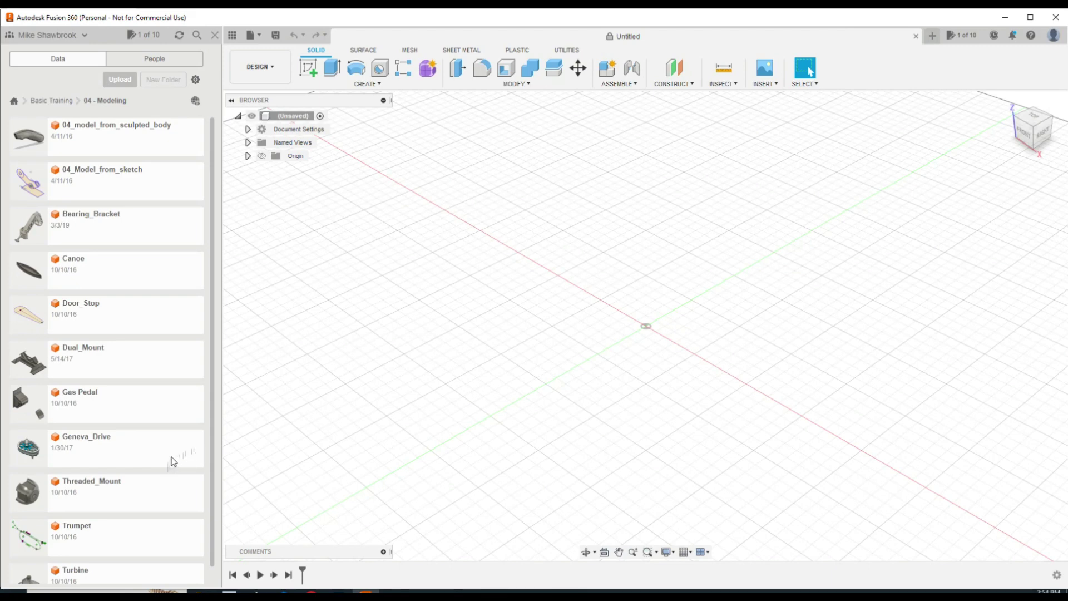
{"action": "scroll", "coordinate": [171, 457], "scroll_direction": "down", "scroll_amount": 1}
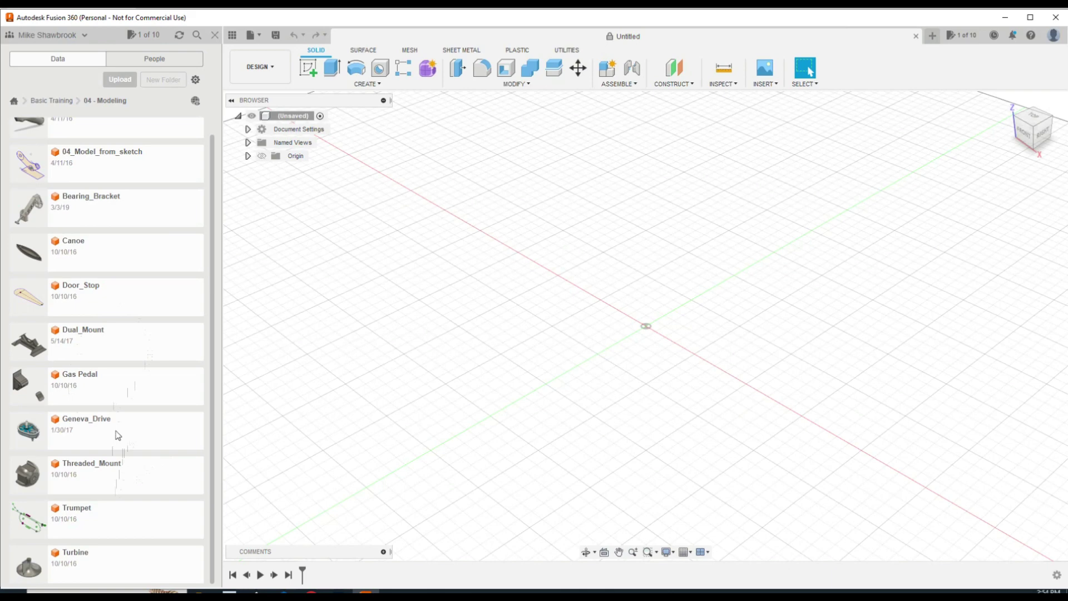
{"action": "double_click", "coordinate": [34, 436]}
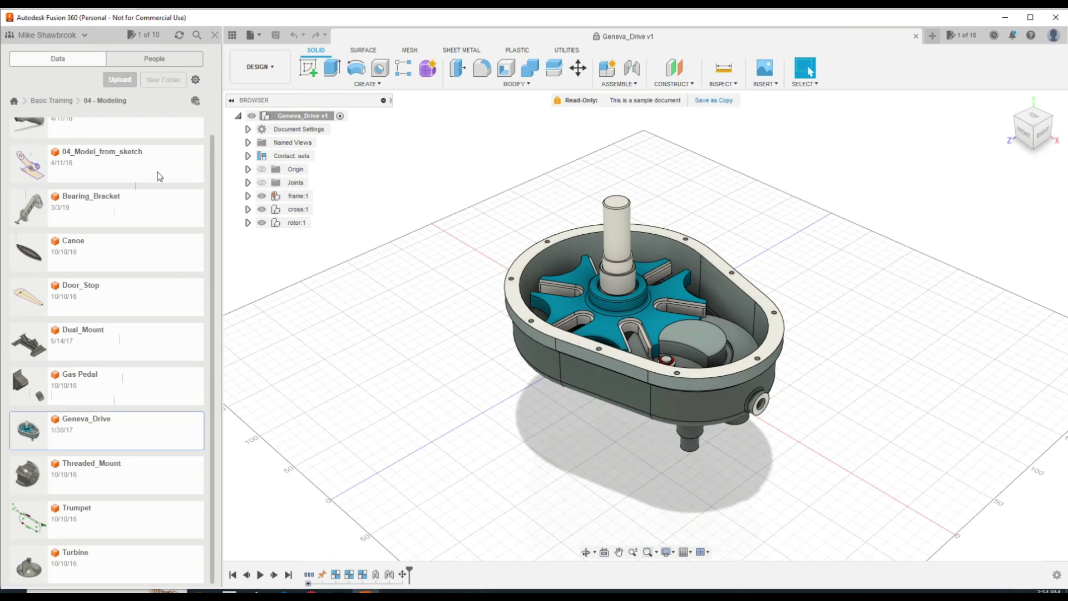
- Close the Data Panel and set the visual style to plain Shaded
{"action": "left_click", "coordinate": [215, 36]}
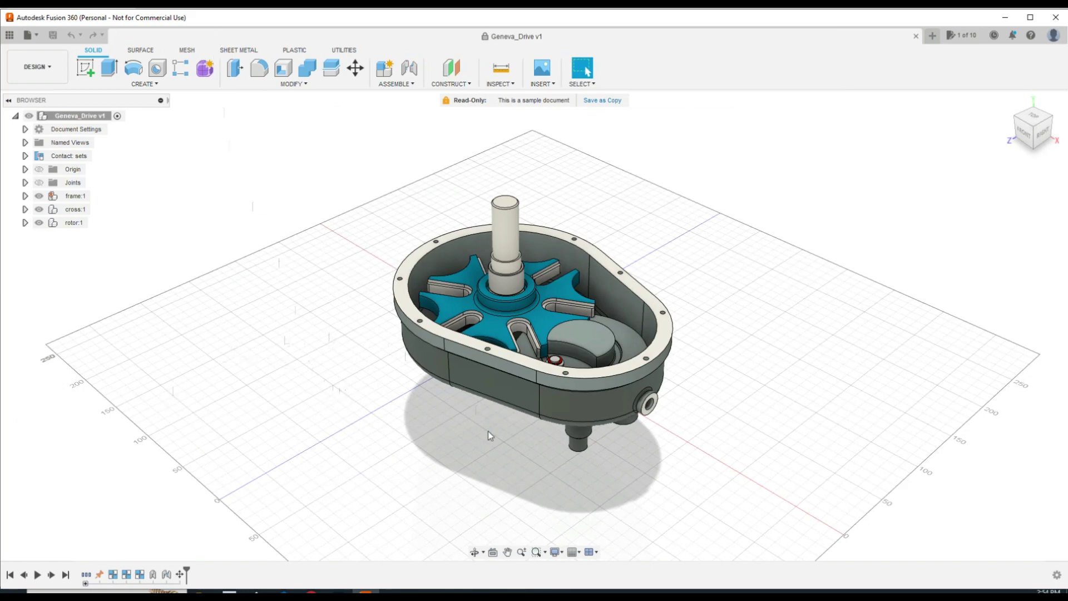
{"action": "left_click", "coordinate": [561, 554]}
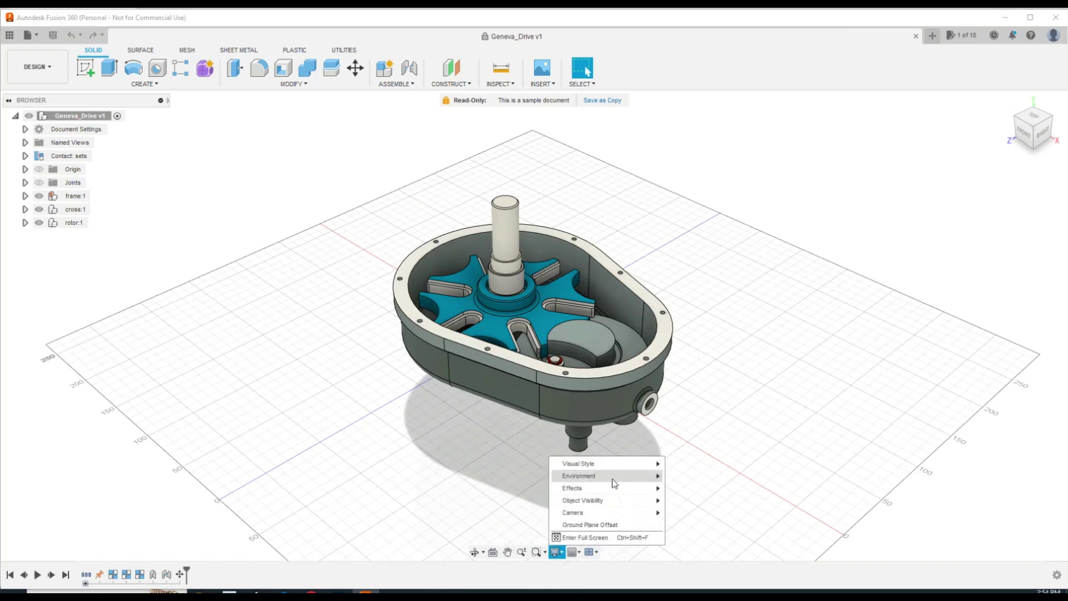
{"action": "mouse_move", "coordinate": [614, 469]}
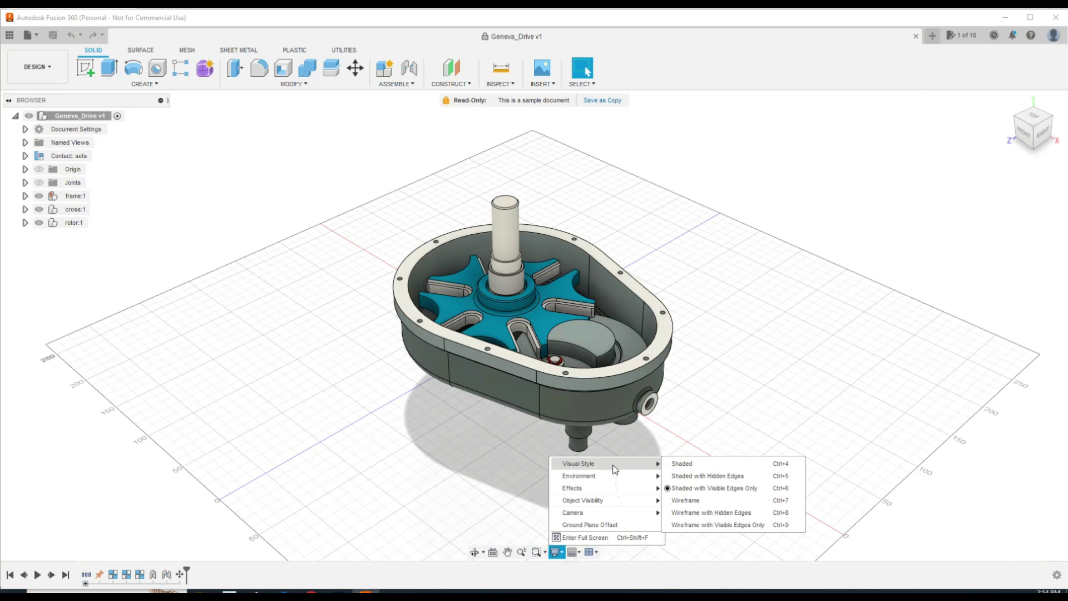
{"action": "left_click", "coordinate": [708, 464]}
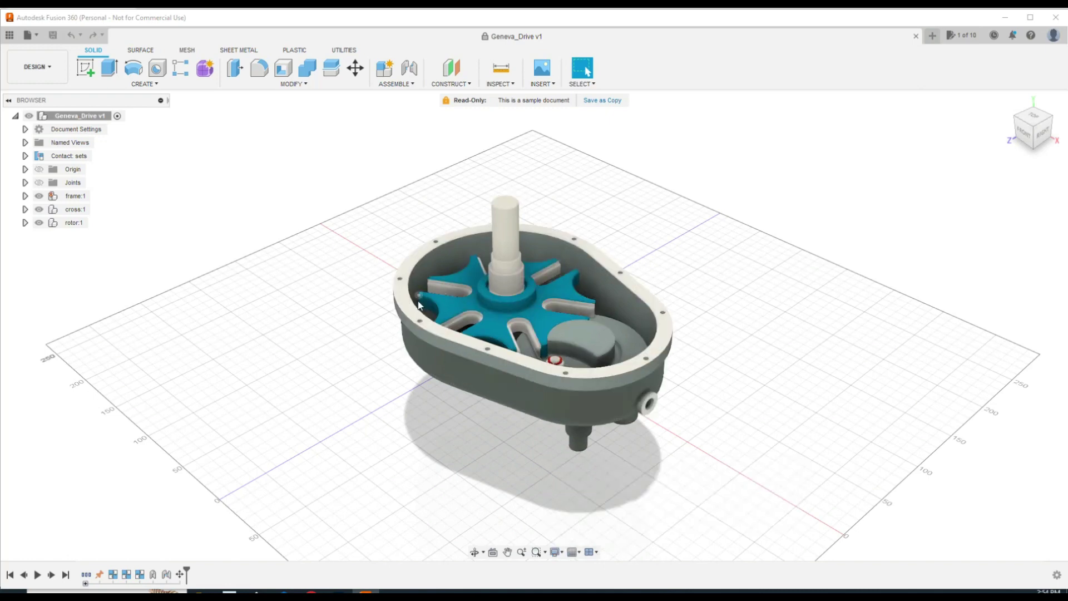
- Try Shaded with Hidden Edges, then settle on Shaded with Visible Edges Only
{"action": "left_click", "coordinate": [563, 553]}
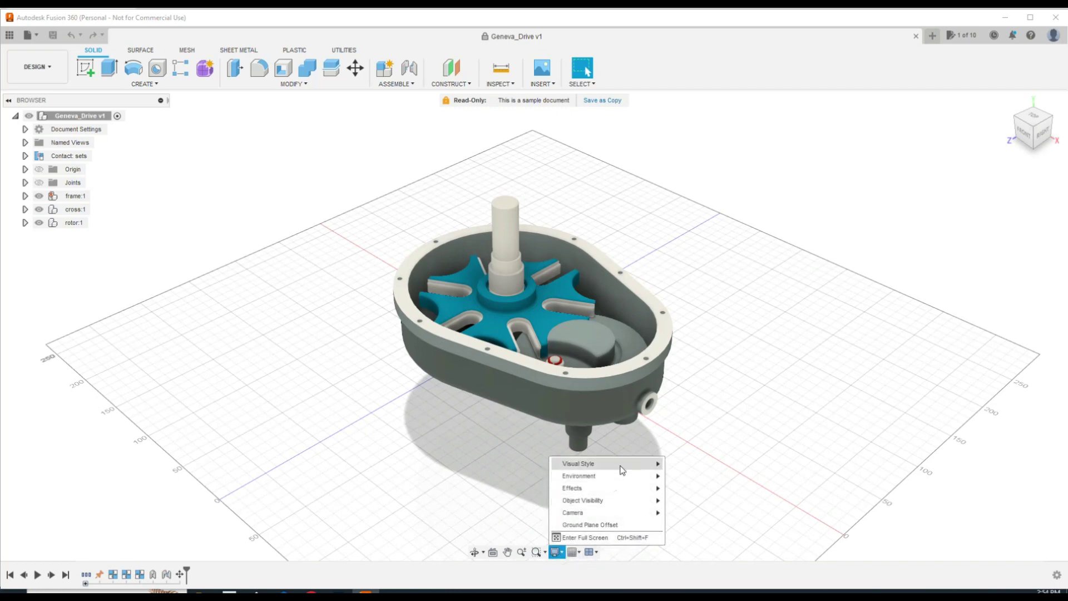
{"action": "mouse_move", "coordinate": [626, 466]}
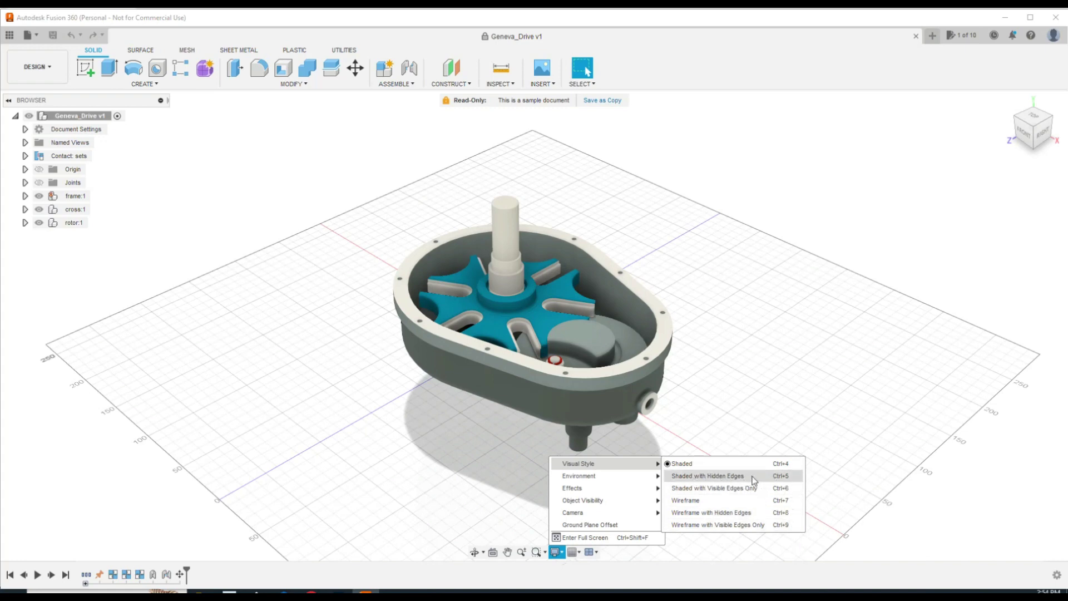
{"action": "left_click", "coordinate": [743, 477]}
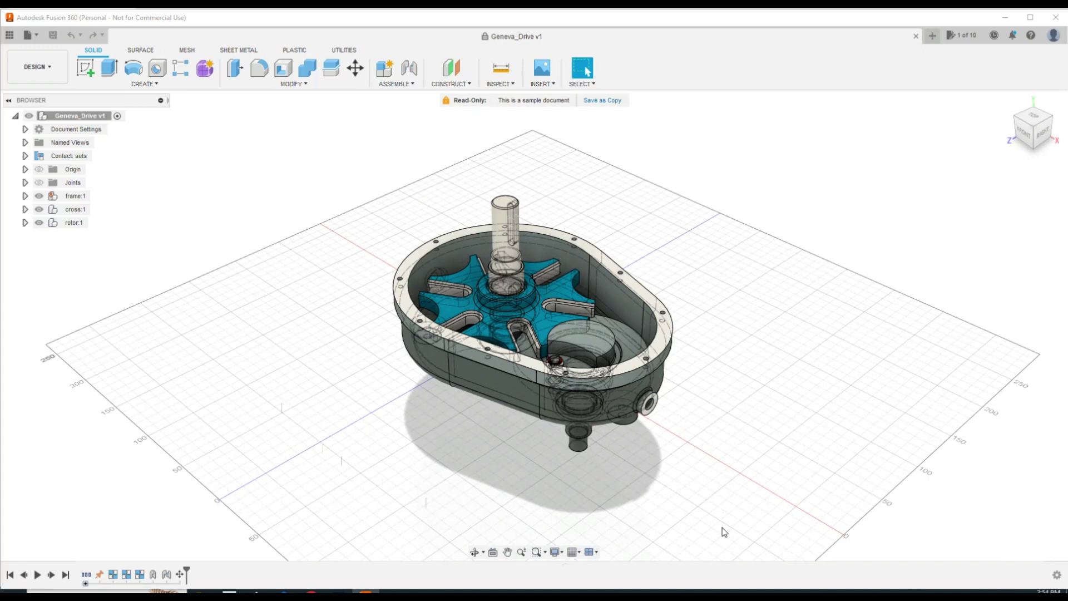
{"action": "left_click", "coordinate": [557, 554]}
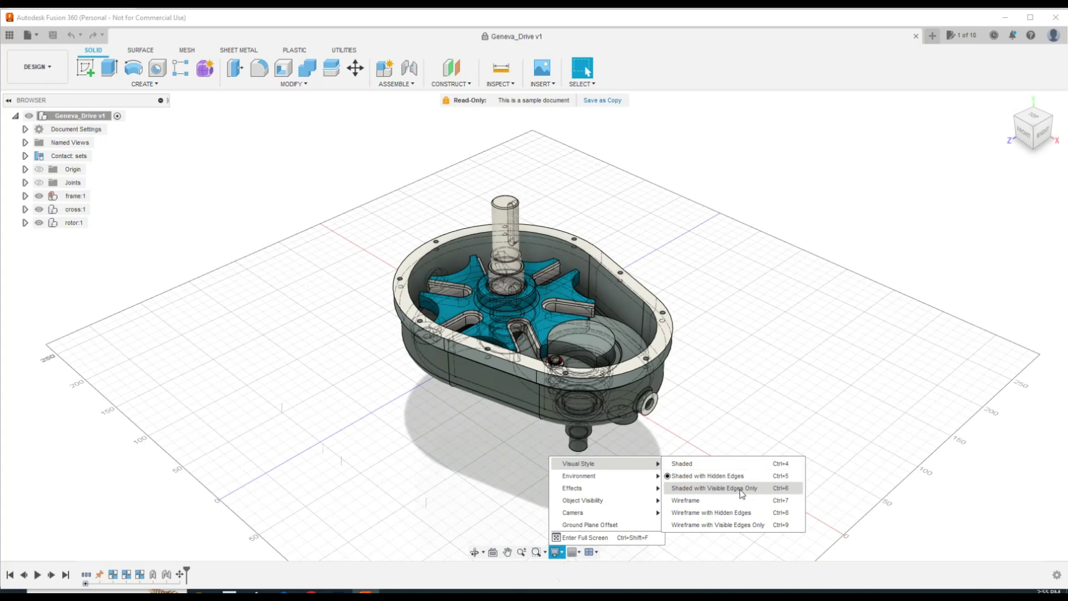
{"action": "left_click", "coordinate": [742, 494]}
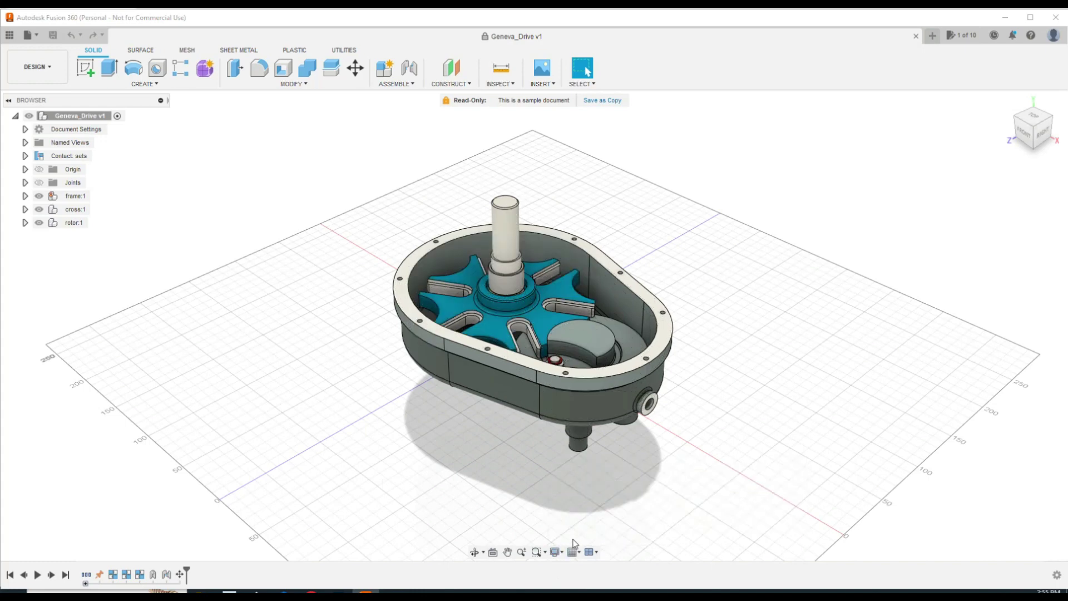
{"action": "left_click", "coordinate": [561, 552]}
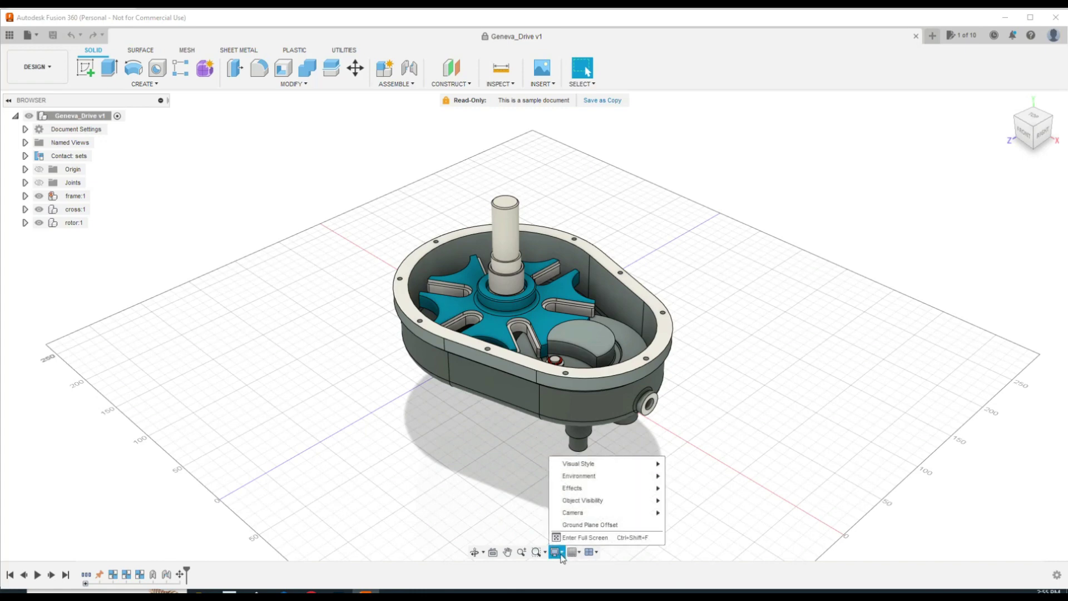
{"action": "mouse_move", "coordinate": [626, 466]}
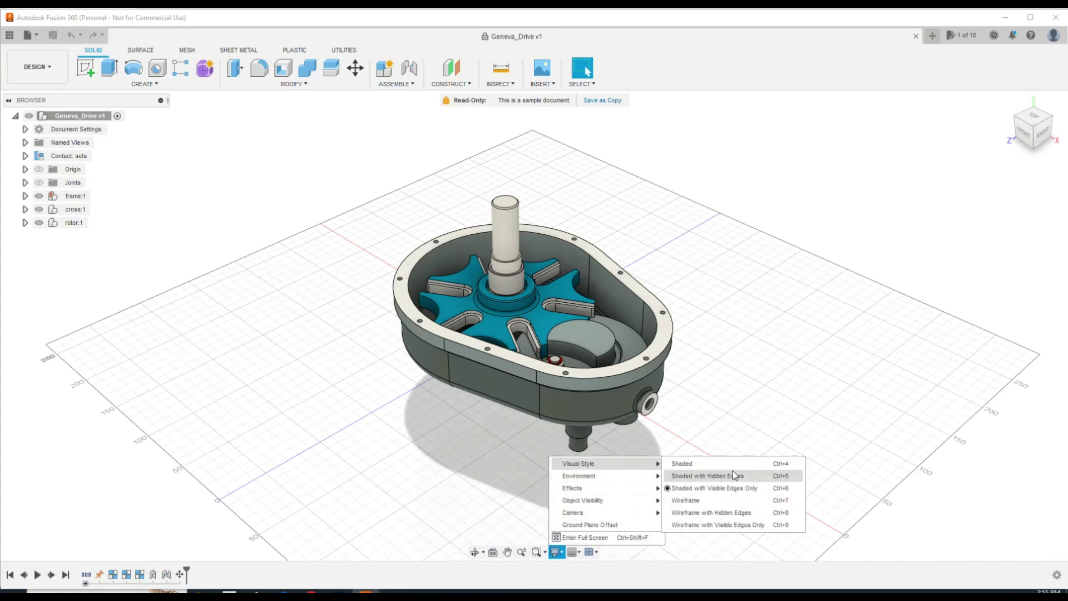
{"action": "left_click", "coordinate": [703, 501]}
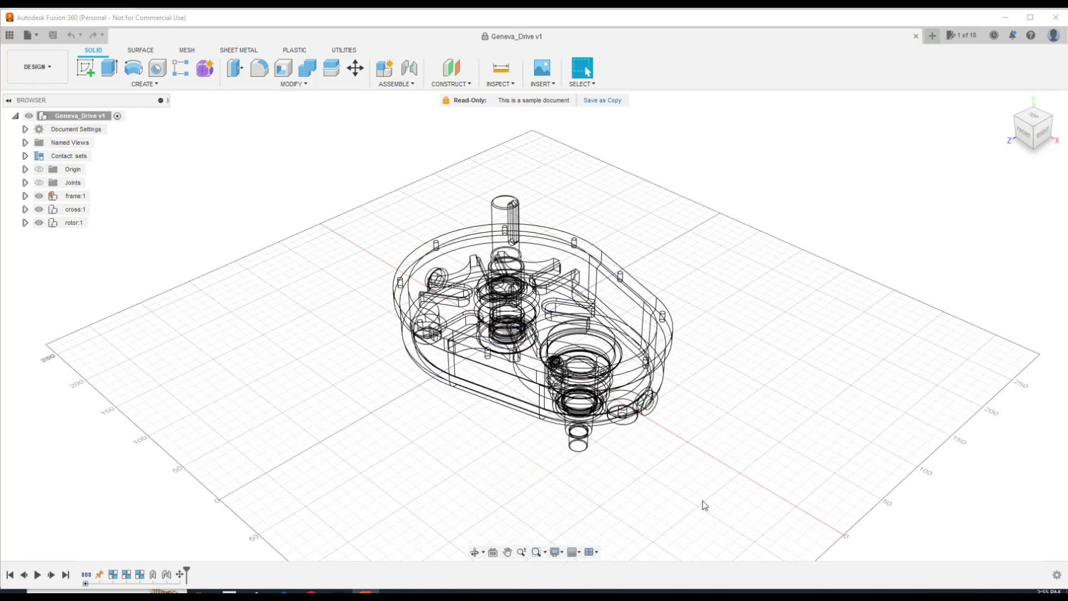
{"action": "left_click", "coordinate": [564, 556]}
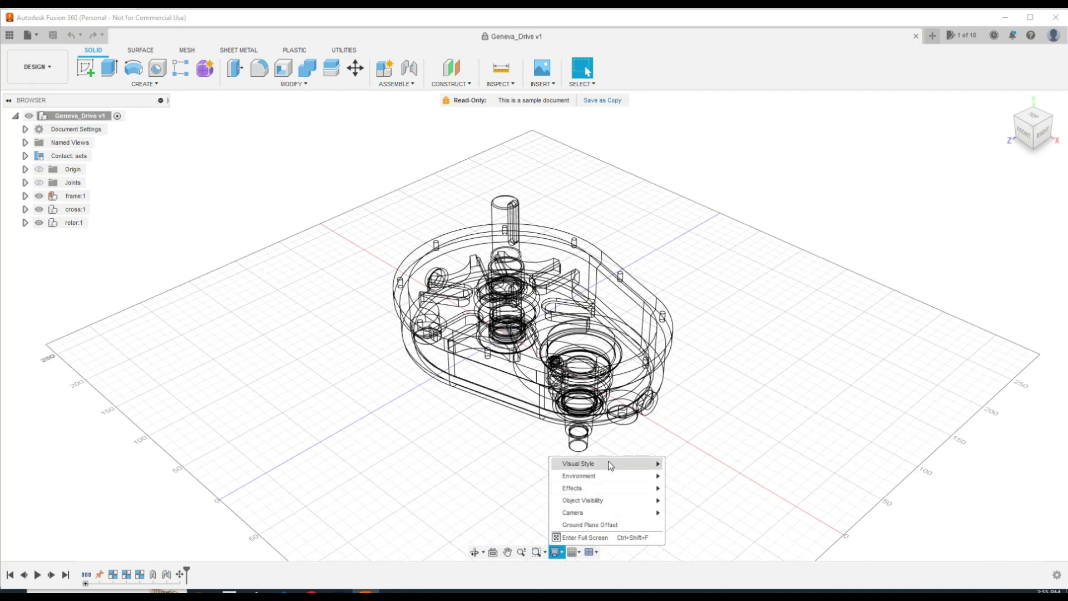
{"action": "mouse_move", "coordinate": [609, 462]}
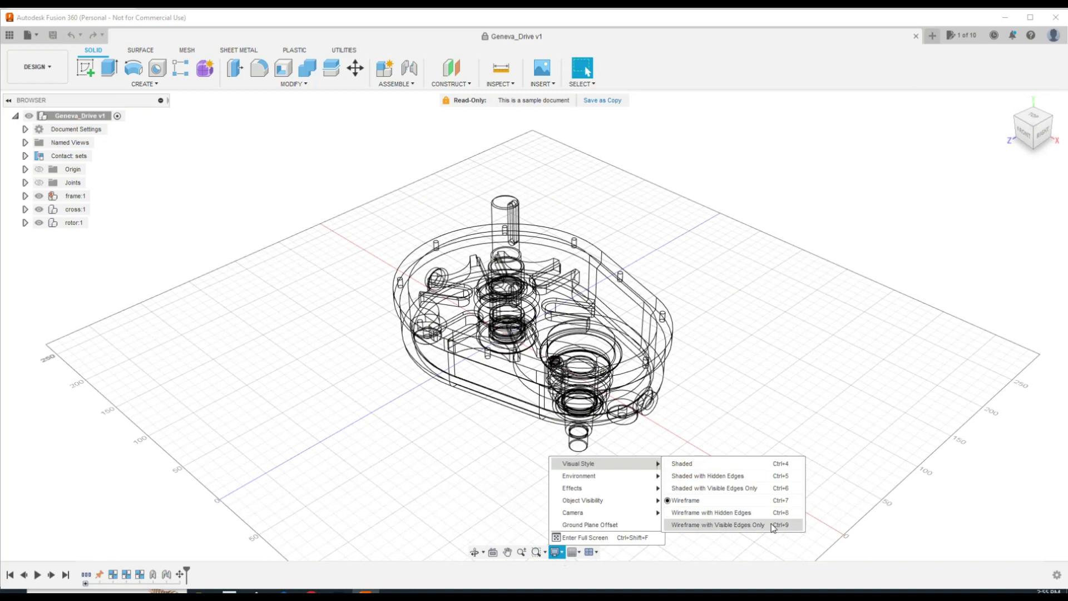
{"action": "left_click", "coordinate": [738, 524]}
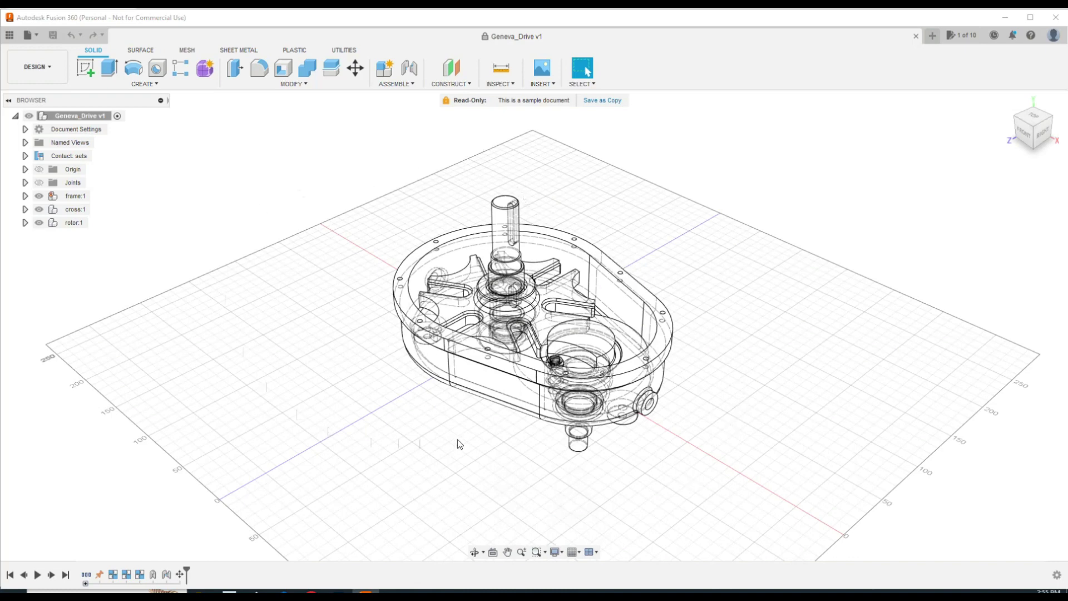
{"action": "left_click", "coordinate": [556, 553]}
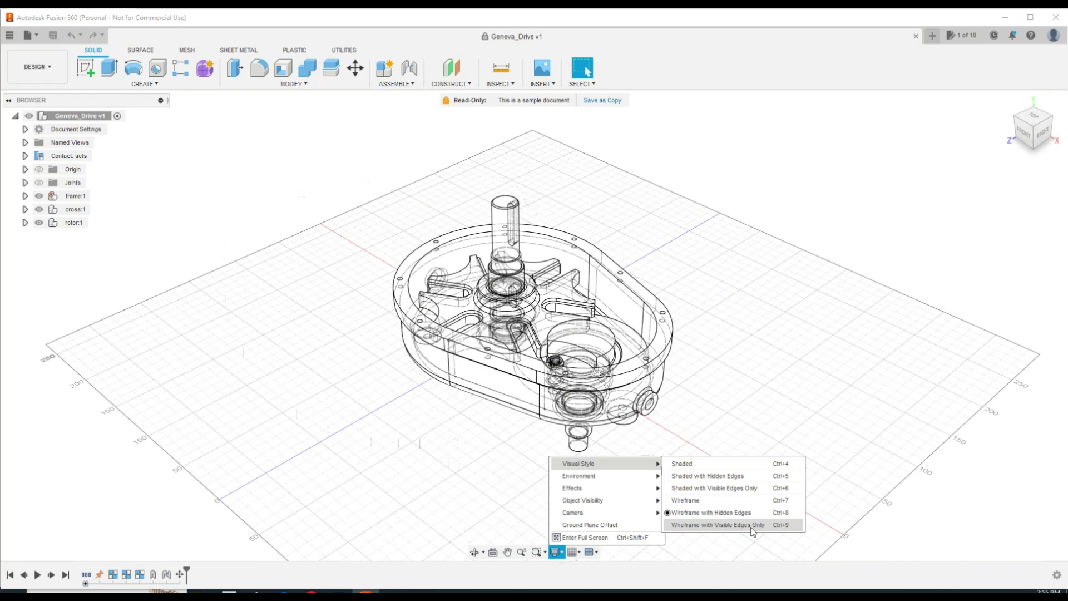
{"action": "left_click", "coordinate": [753, 526]}
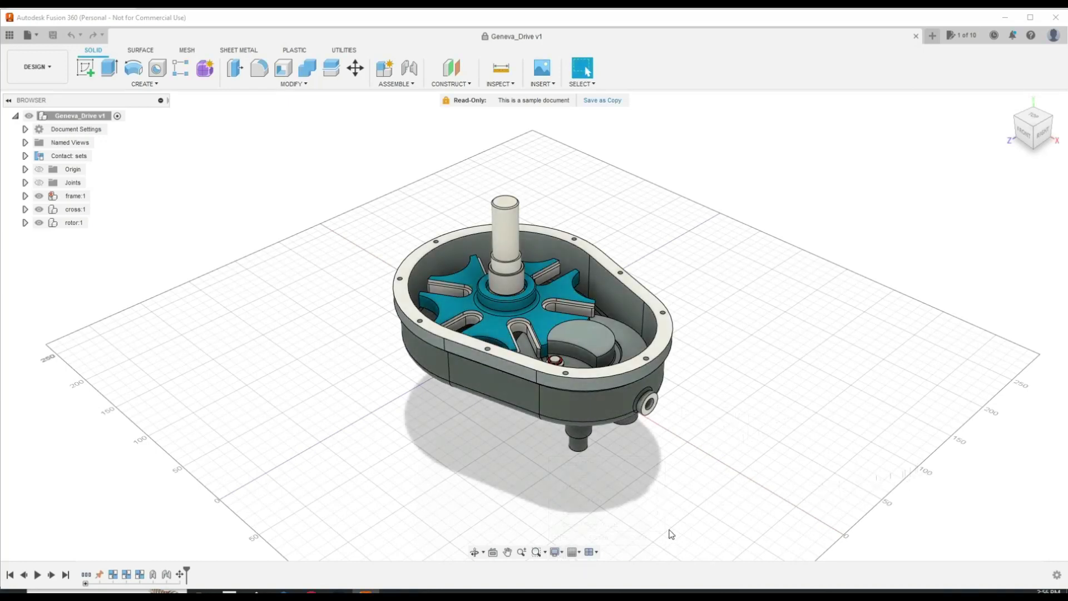
- Preview the Dark Sky environment, then switch the scene to Grey Room
{"action": "left_click", "coordinate": [560, 553]}
{"action": "mouse_move", "coordinate": [609, 482]}
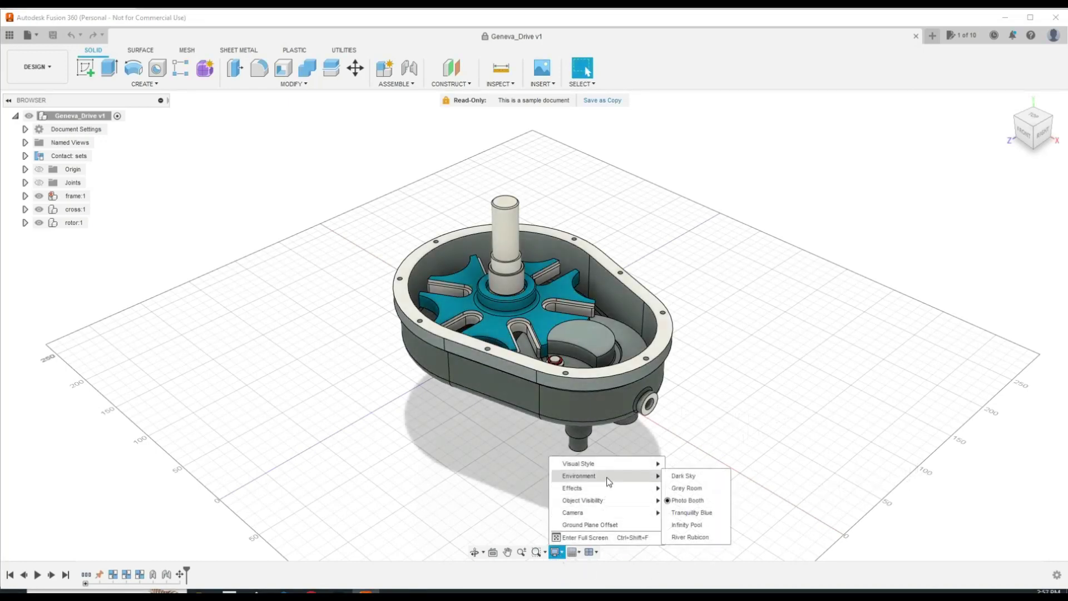
{"action": "left_click", "coordinate": [709, 480]}
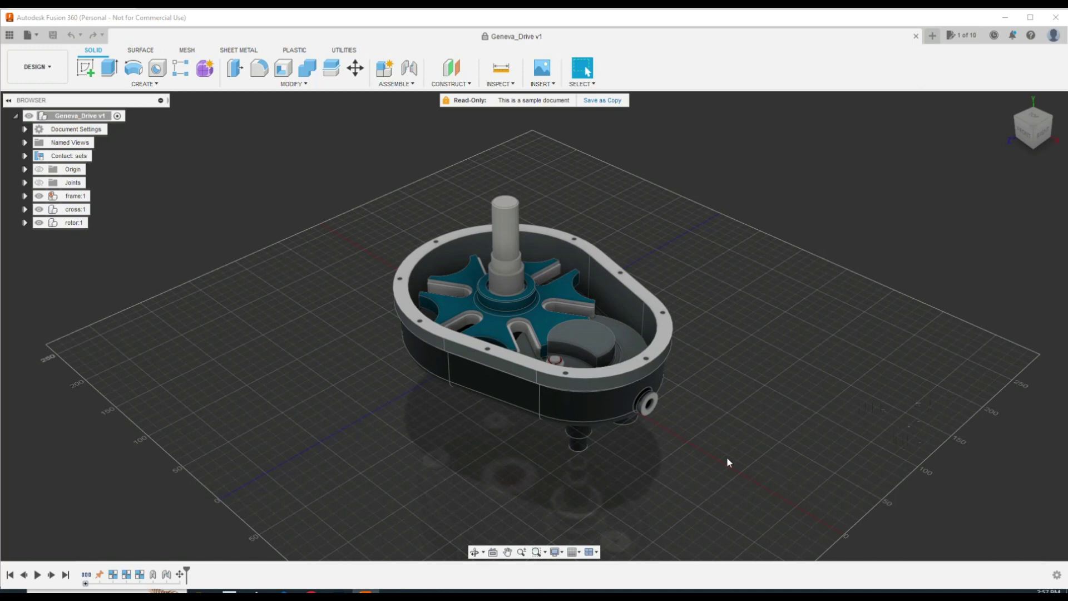
{"action": "left_click", "coordinate": [562, 554]}
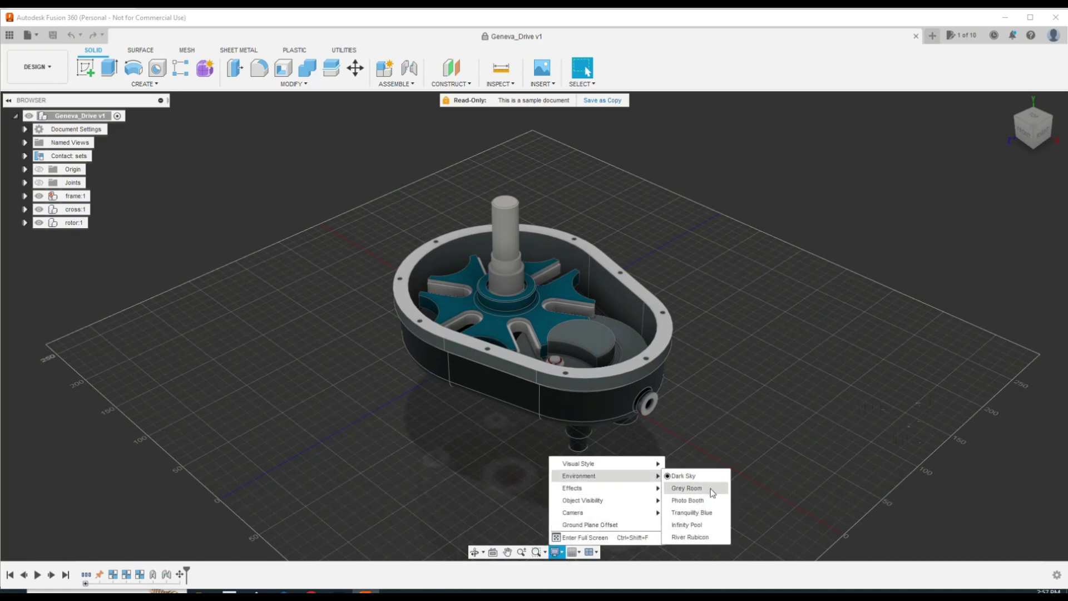
{"action": "left_click", "coordinate": [713, 491]}
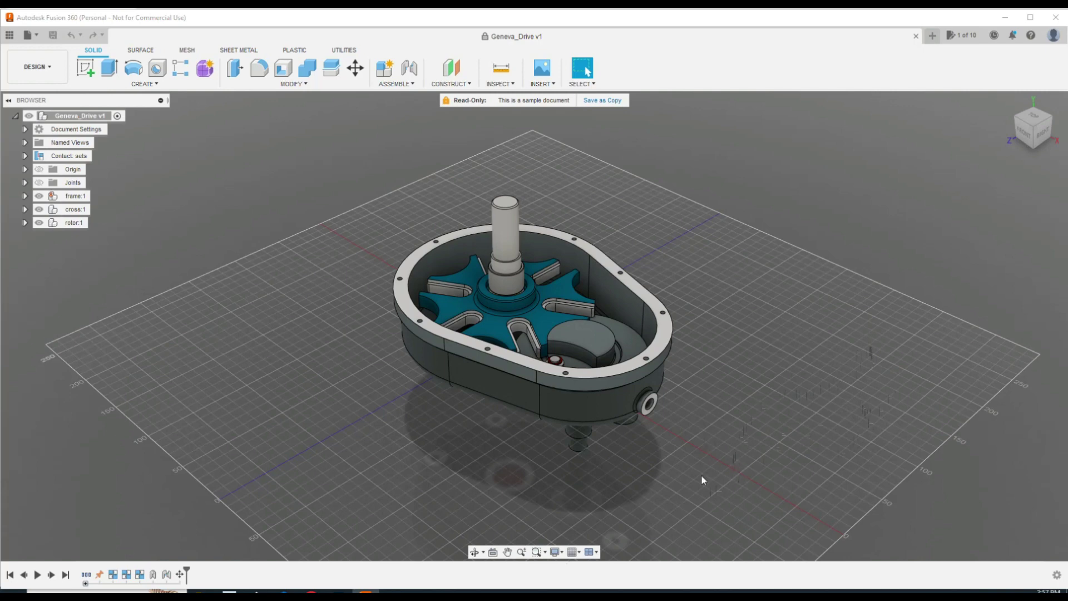
- Switch the environment to Photo Booth, then to Tranquility Blue
{"action": "left_click", "coordinate": [563, 554]}
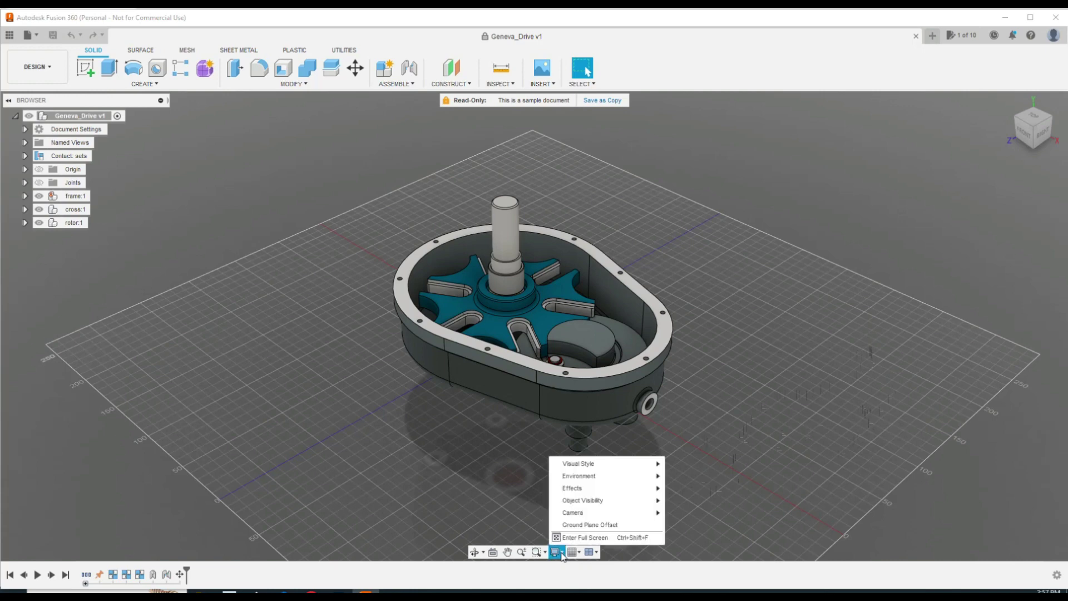
{"action": "mouse_move", "coordinate": [655, 482]}
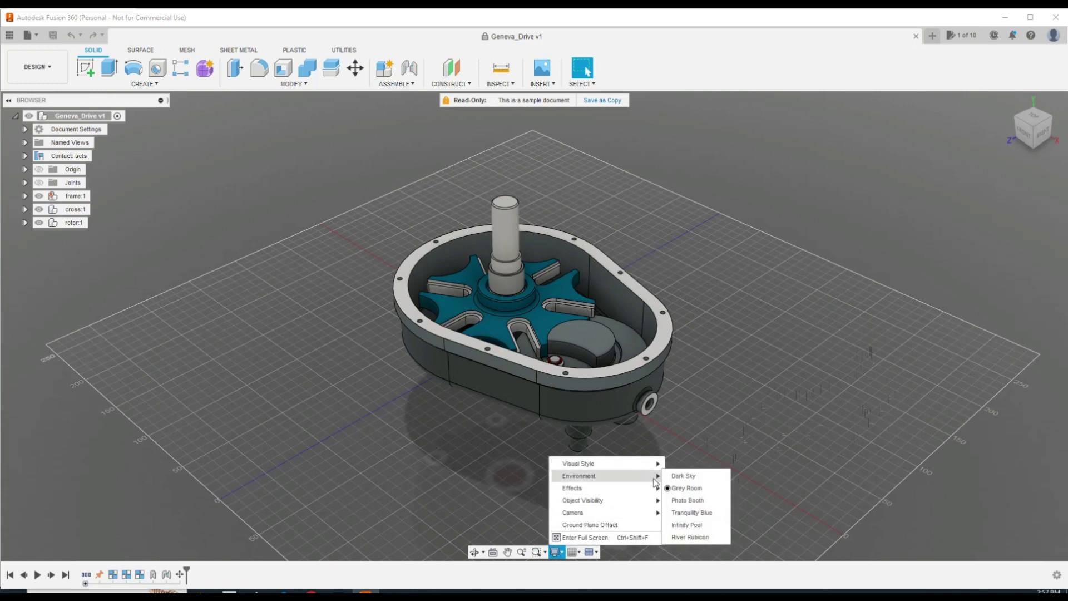
{"action": "left_click", "coordinate": [688, 500]}
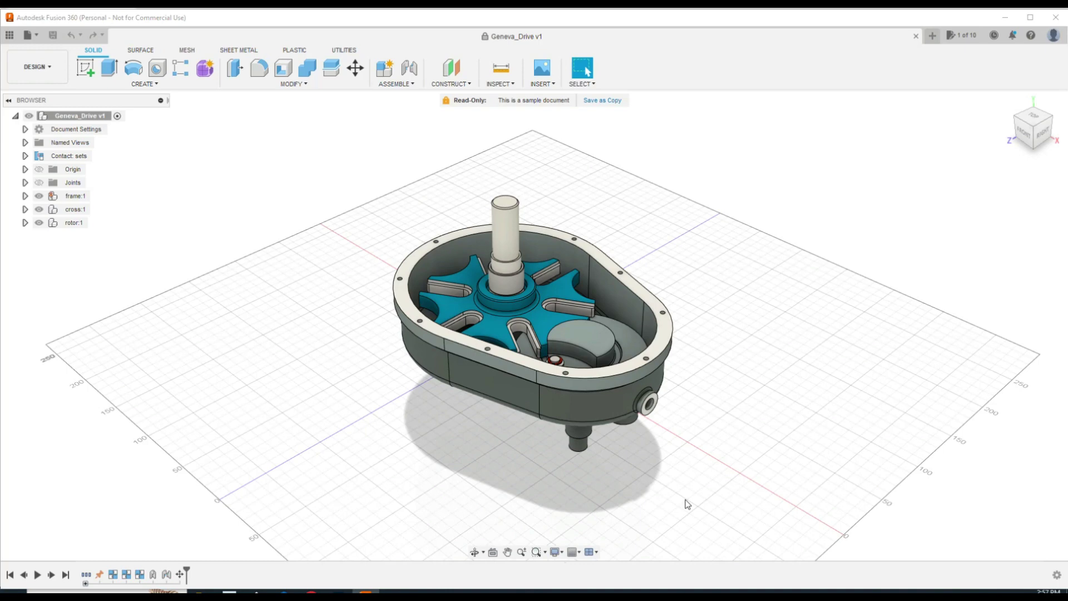
{"action": "left_click", "coordinate": [562, 552]}
{"action": "mouse_move", "coordinate": [610, 474]}
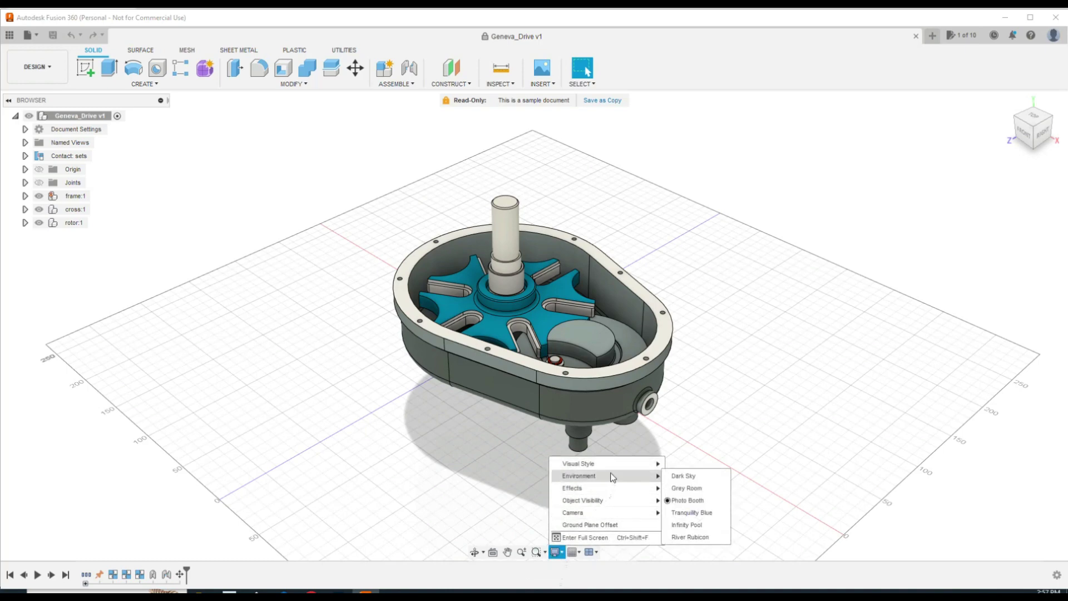
{"action": "left_click", "coordinate": [712, 513]}
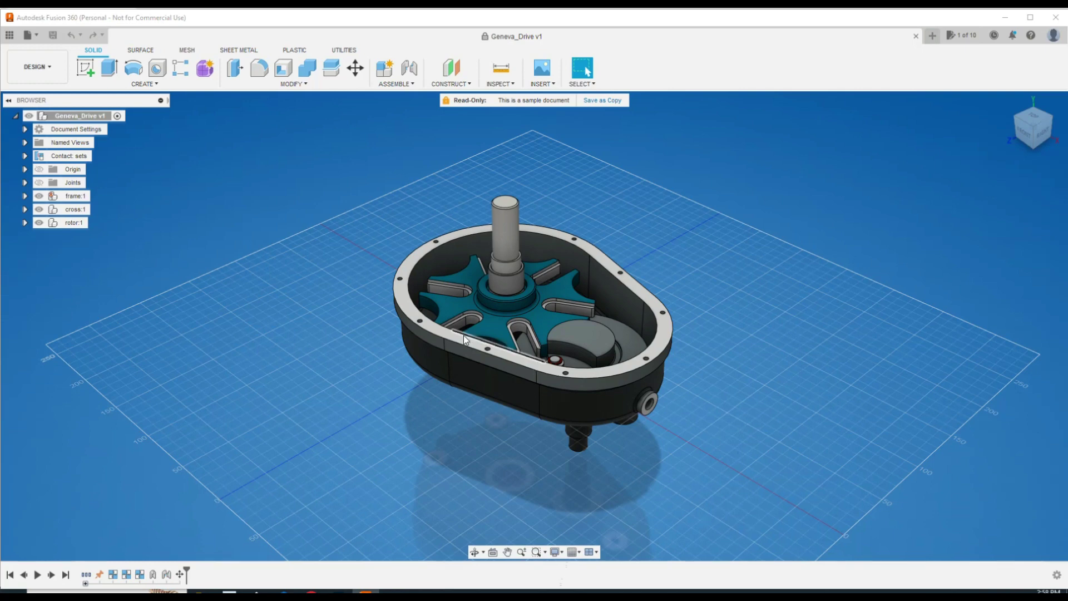
- Try Infinity Pool and River Rubicon environments, then return to Photo Booth
{"action": "left_click", "coordinate": [566, 555]}
{"action": "mouse_move", "coordinate": [631, 479]}
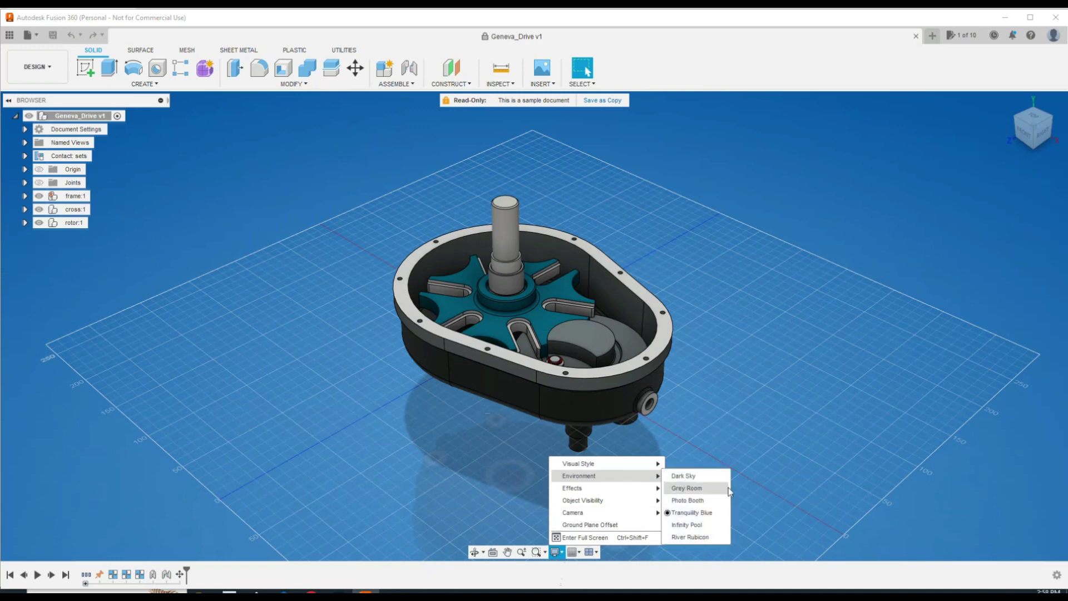
{"action": "left_click", "coordinate": [719, 527]}
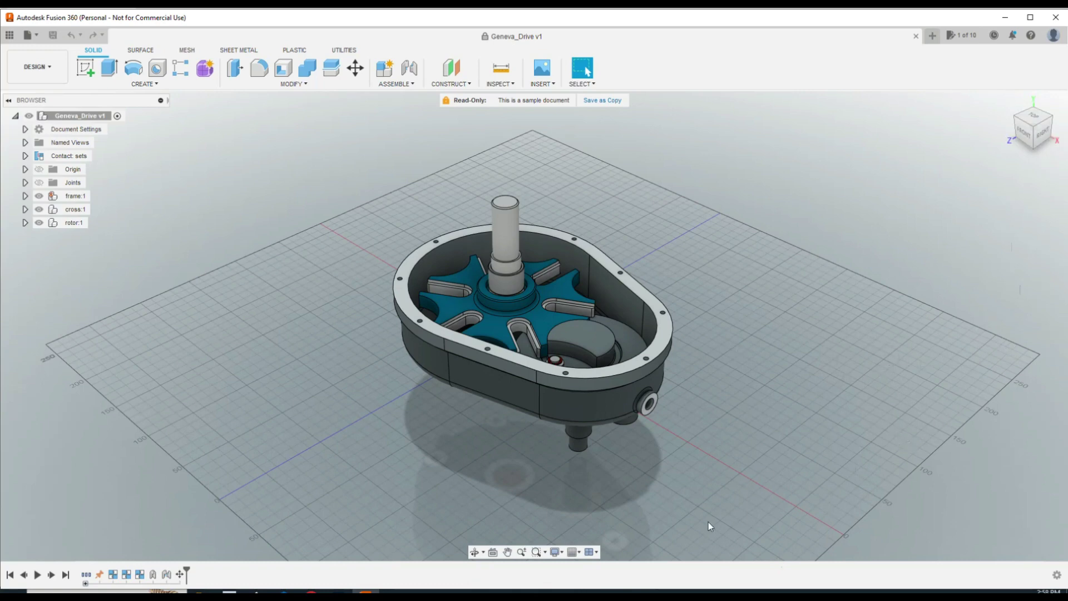
{"action": "left_click", "coordinate": [560, 553]}
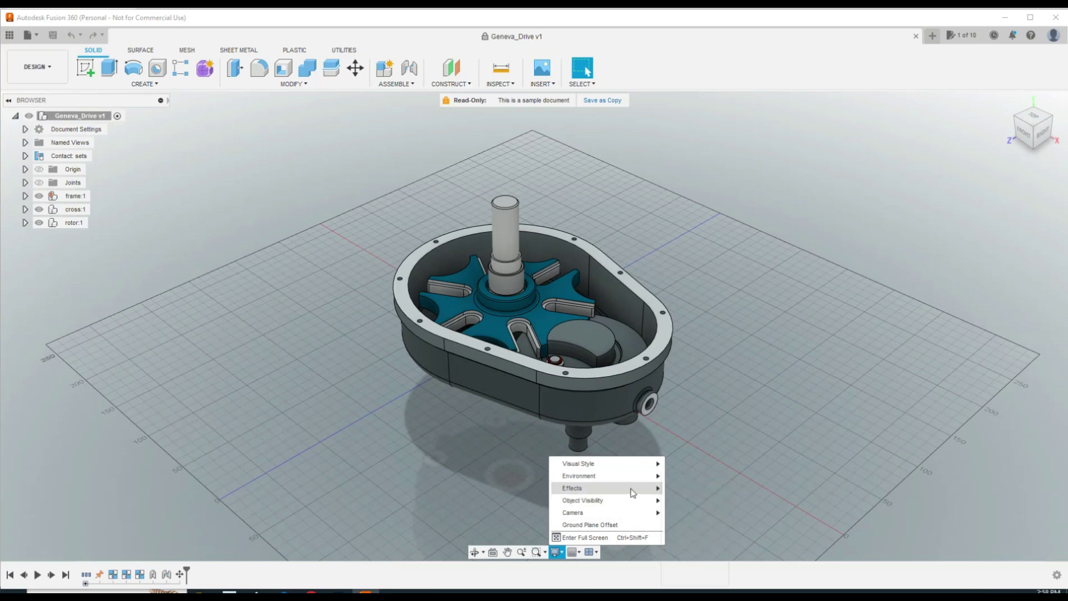
{"action": "mouse_move", "coordinate": [633, 482]}
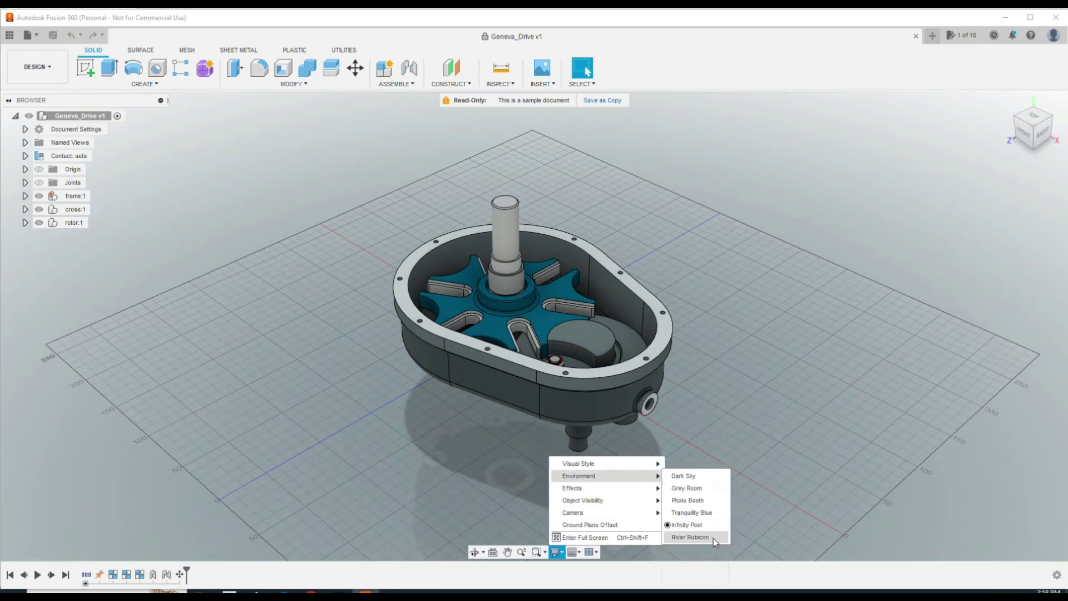
{"action": "left_click", "coordinate": [716, 537]}
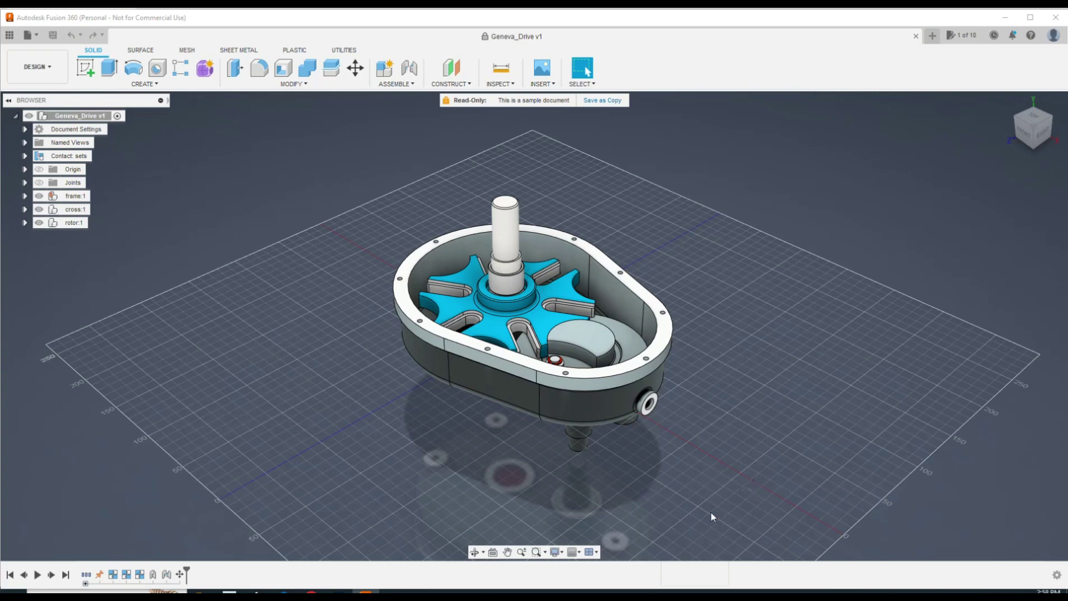
{"action": "left_click", "coordinate": [563, 552]}
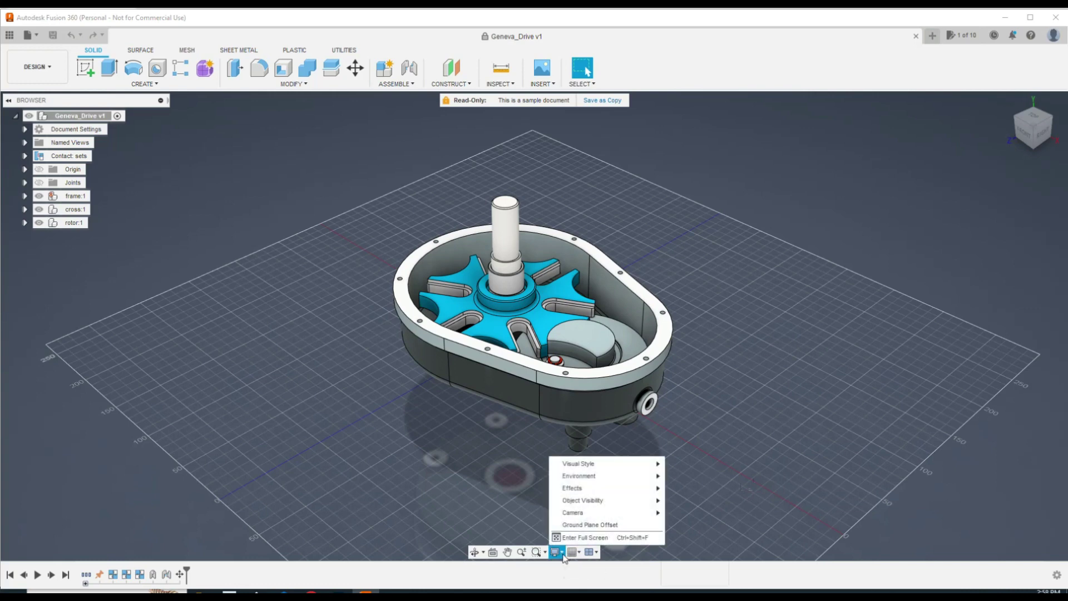
{"action": "mouse_move", "coordinate": [612, 482]}
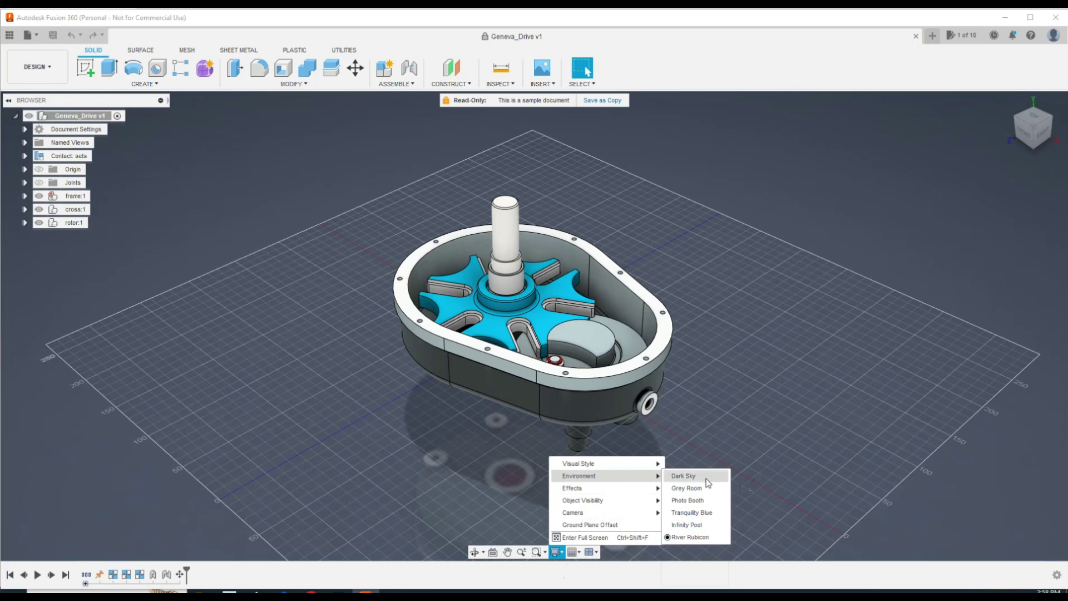
{"action": "left_click", "coordinate": [703, 501]}
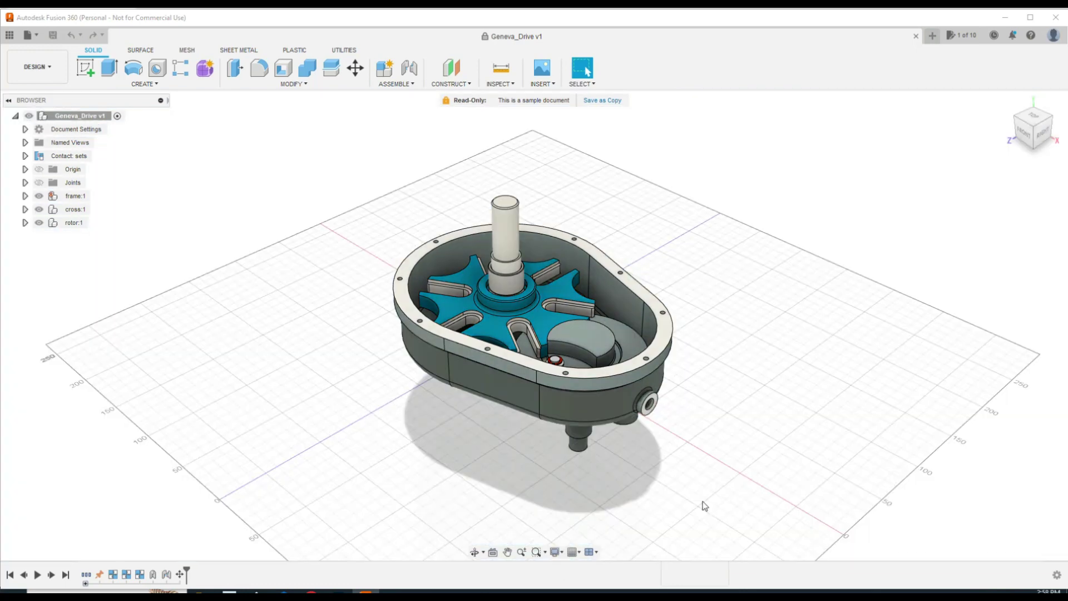
- Turn off Ground Plane, Object Shadow, Ambient Occlusion and Anti-Aliasing effects
{"action": "left_click", "coordinate": [553, 553]}
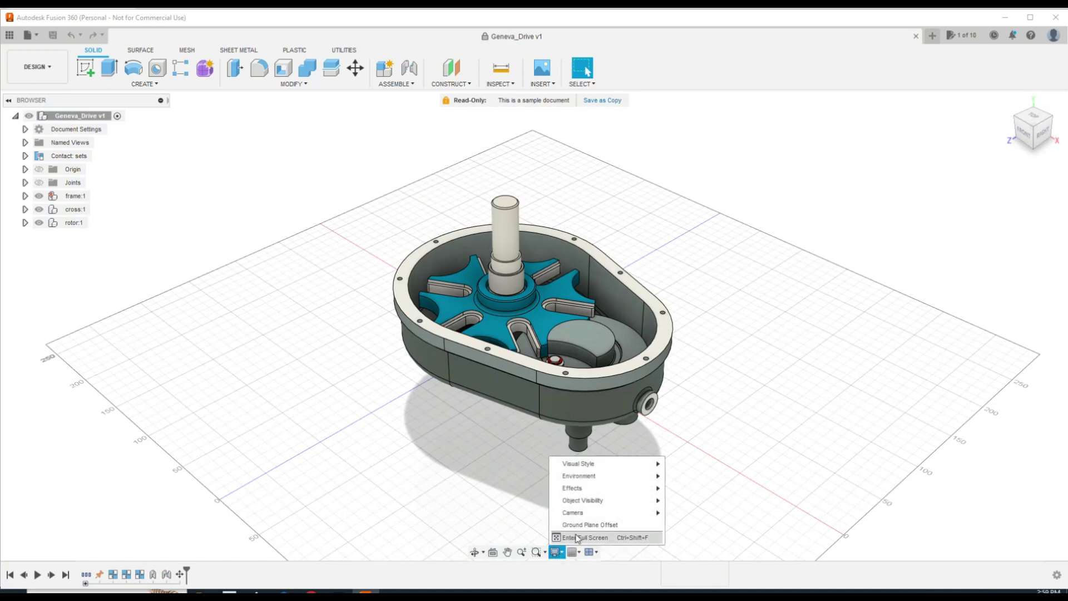
{"action": "mouse_move", "coordinate": [608, 495]}
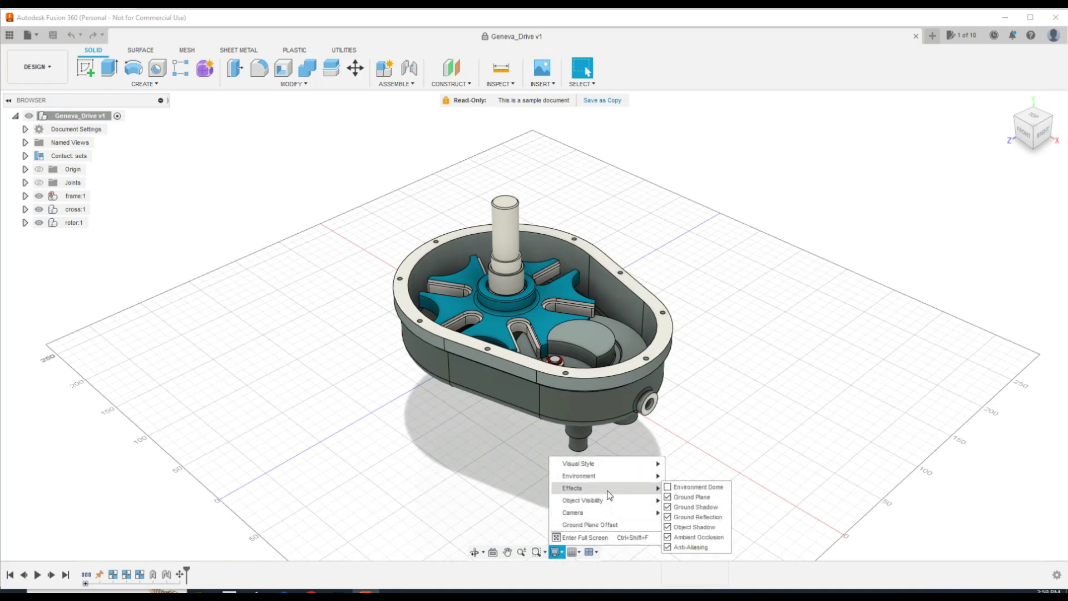
{"action": "left_click", "coordinate": [667, 498]}
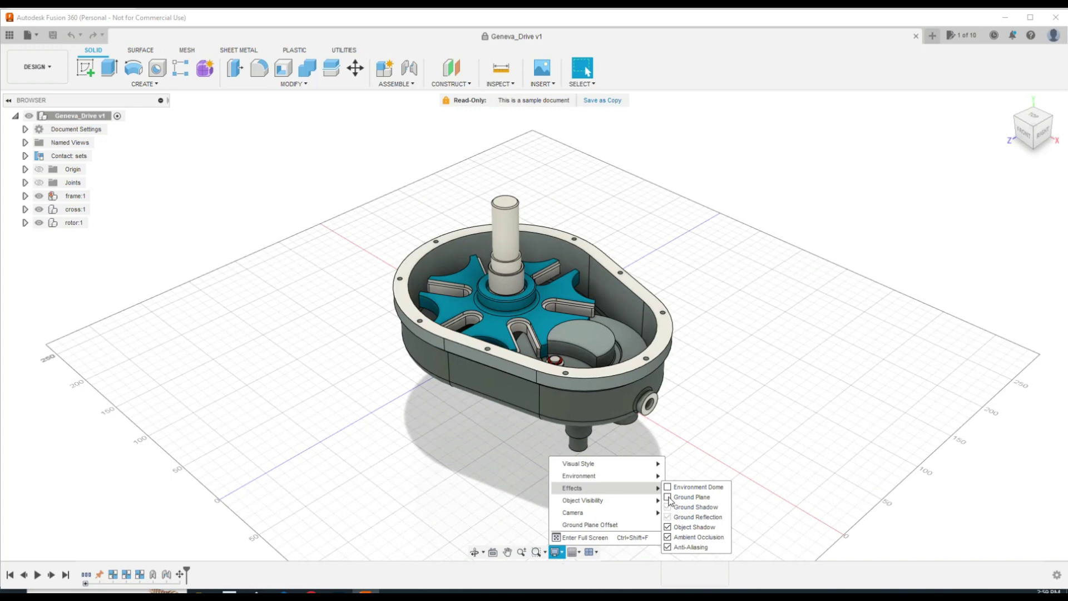
{"action": "left_click", "coordinate": [668, 527]}
{"action": "left_click", "coordinate": [668, 537]}
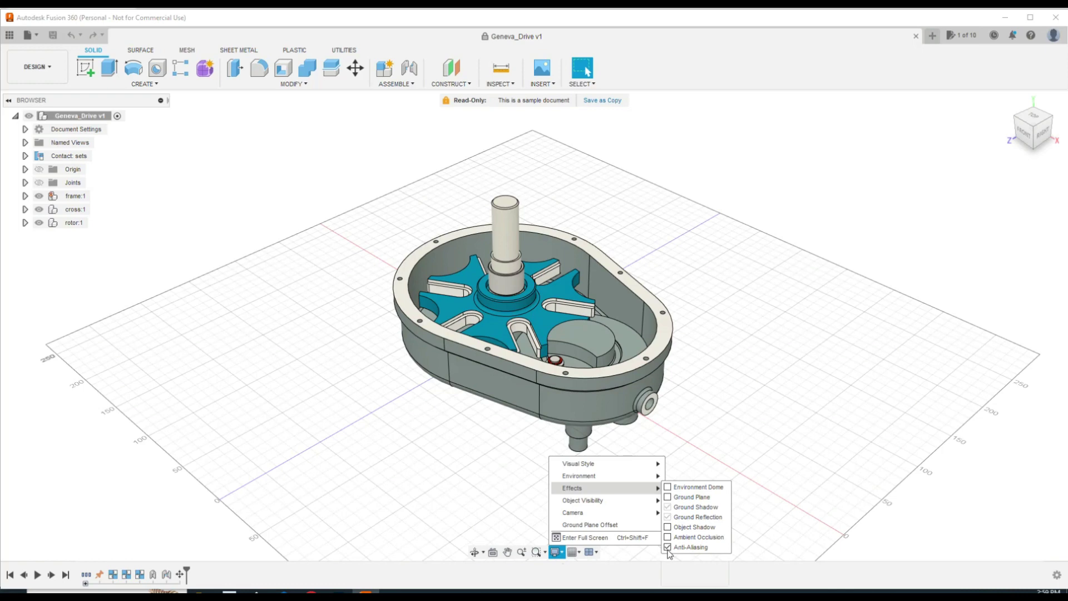
{"action": "left_click", "coordinate": [668, 547]}
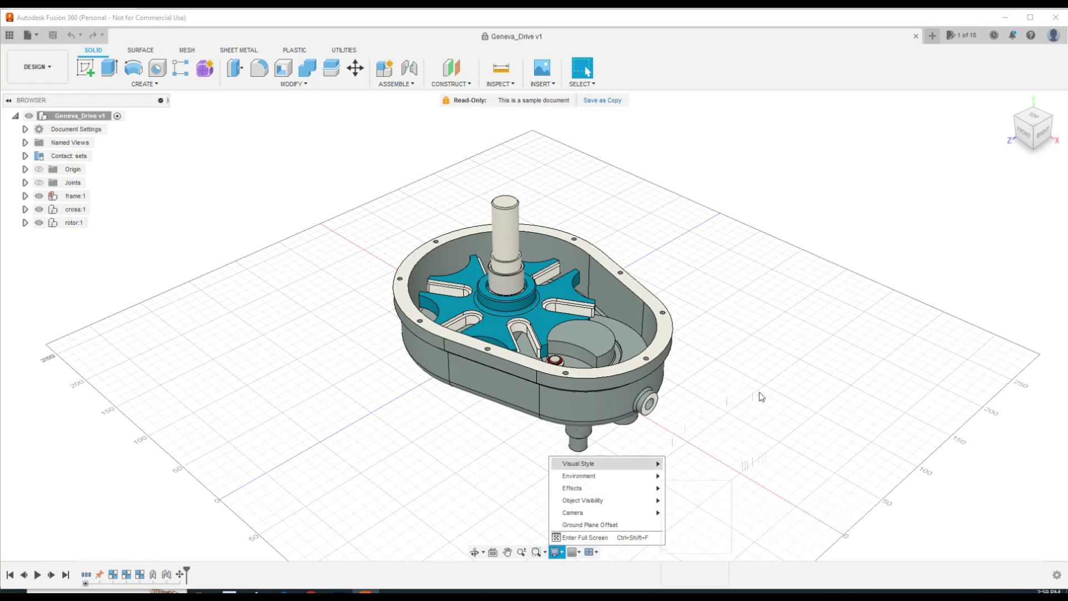
- Re-enable the Ground Plane and toggle Ground Shadow, leaving it on
{"action": "mouse_move", "coordinate": [647, 502]}
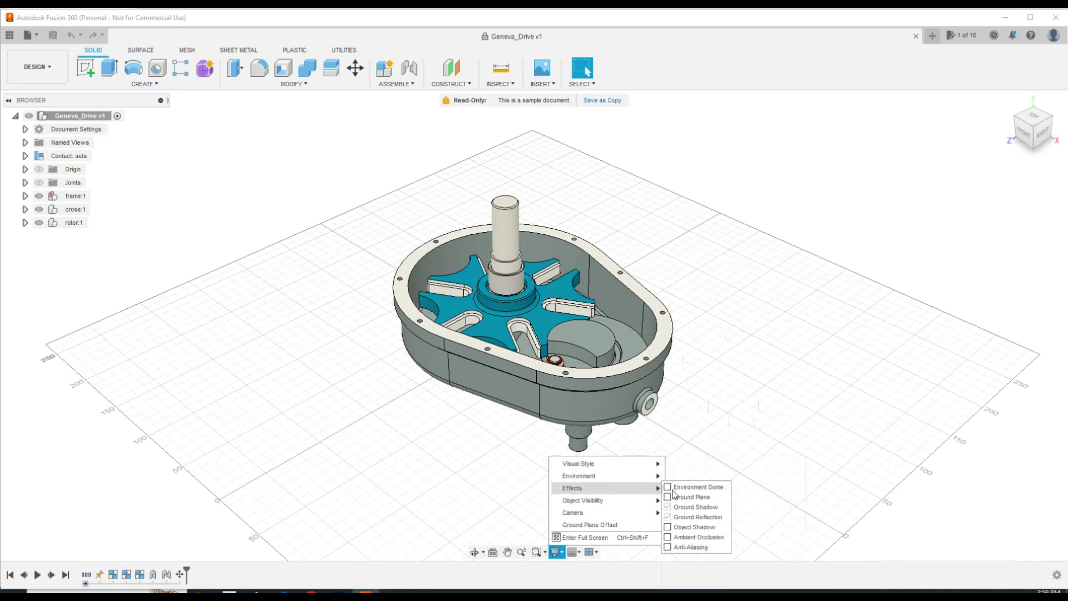
{"action": "left_click", "coordinate": [668, 498]}
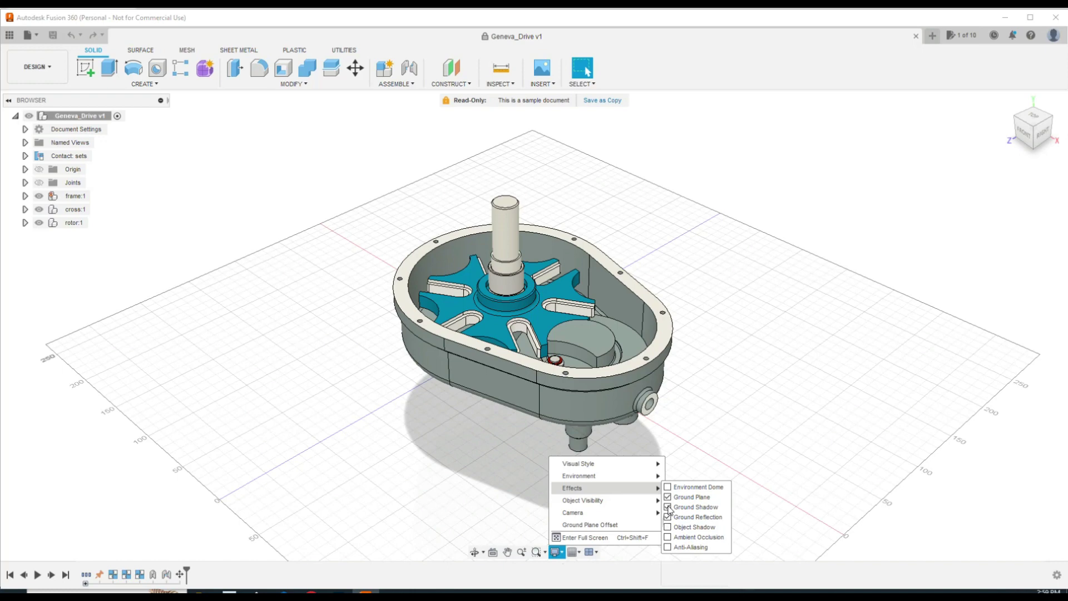
{"action": "left_click", "coordinate": [668, 508]}
{"action": "left_click", "coordinate": [668, 508]}
{"action": "left_click", "coordinate": [669, 507]}
{"action": "left_click", "coordinate": [668, 508]}
- Dismiss the environment list unchanged, then choose Tranquility Blue from Display Settings
{"action": "mouse_move", "coordinate": [628, 479]}
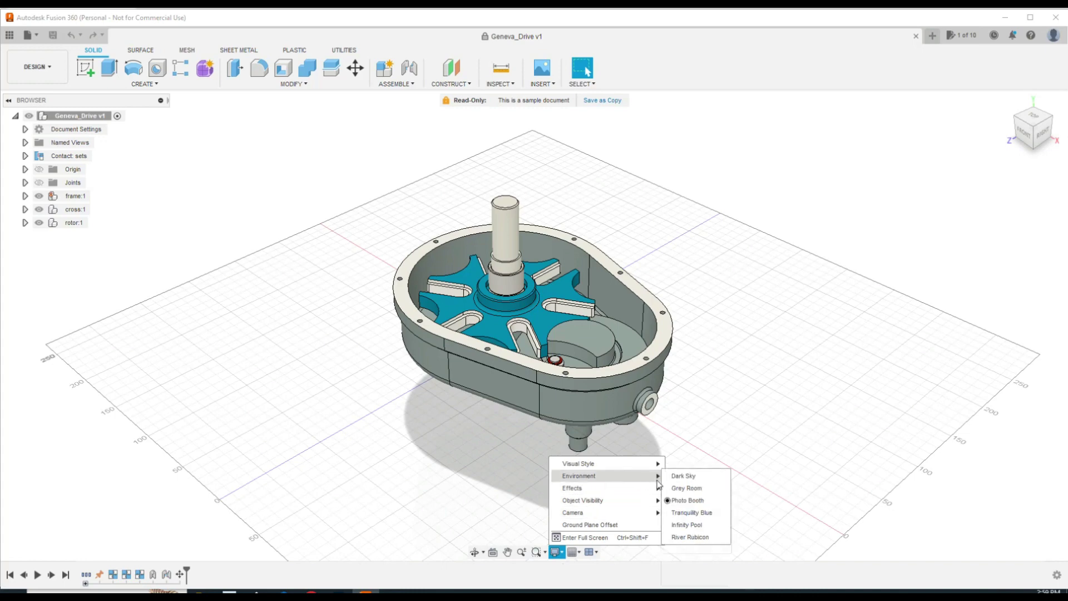
{"action": "left_click", "coordinate": [747, 434]}
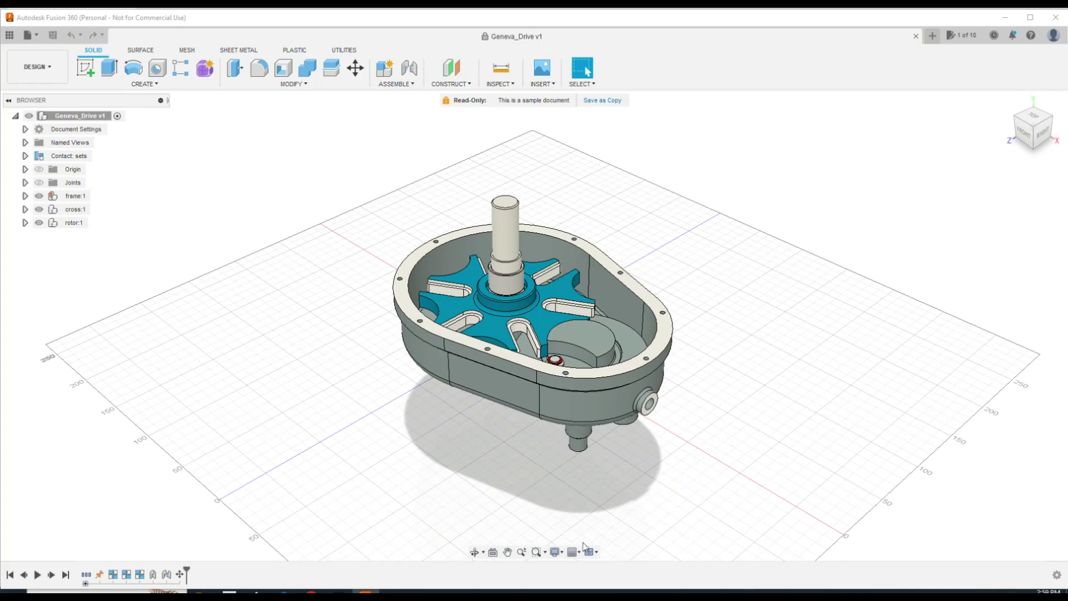
{"action": "left_click", "coordinate": [557, 552]}
{"action": "mouse_move", "coordinate": [654, 478]}
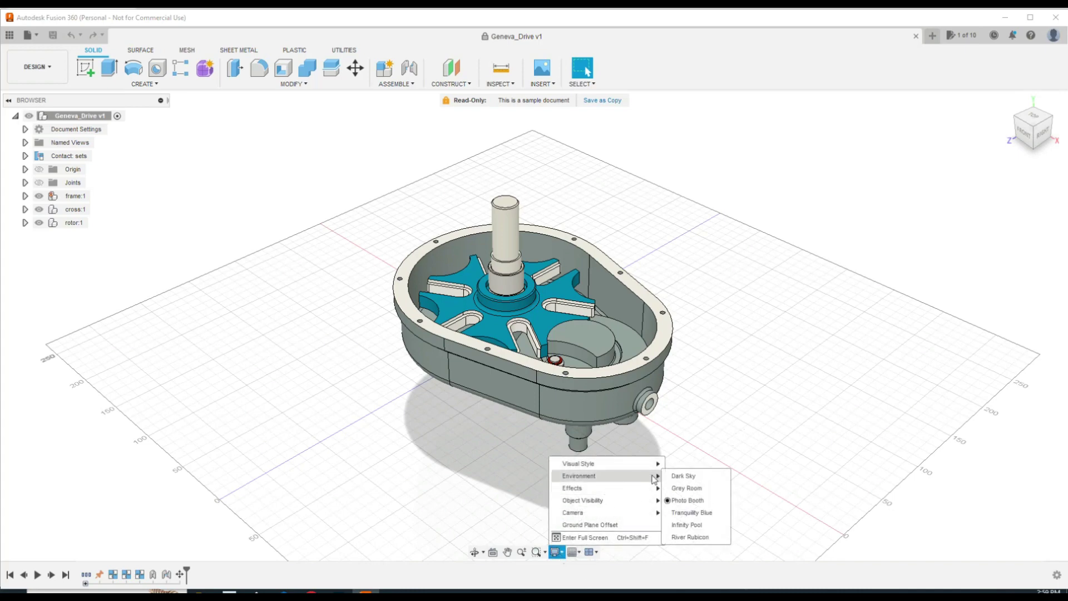
{"action": "left_click", "coordinate": [704, 518]}
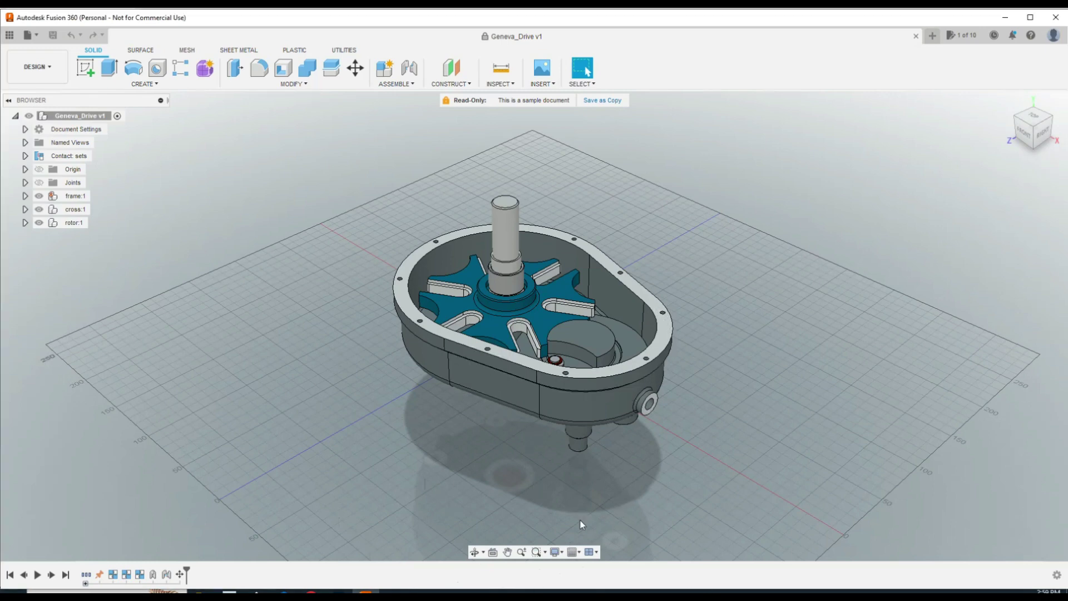
- Toggle Ground Reflection off and back on, then enable Object Shadow and Ambient Occlusion
{"action": "left_click", "coordinate": [555, 552]}
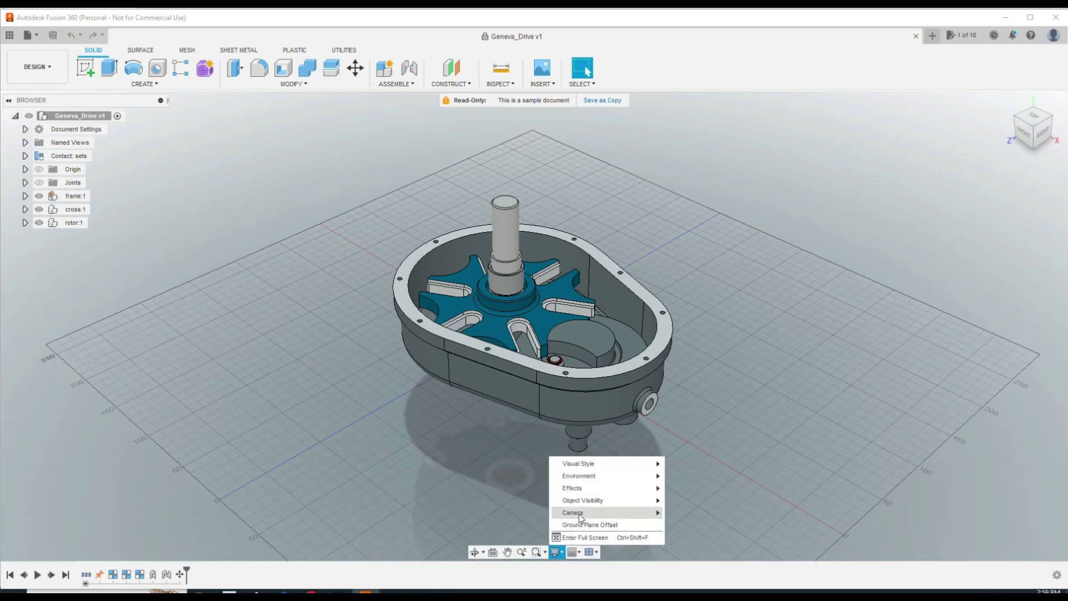
{"action": "mouse_move", "coordinate": [605, 488]}
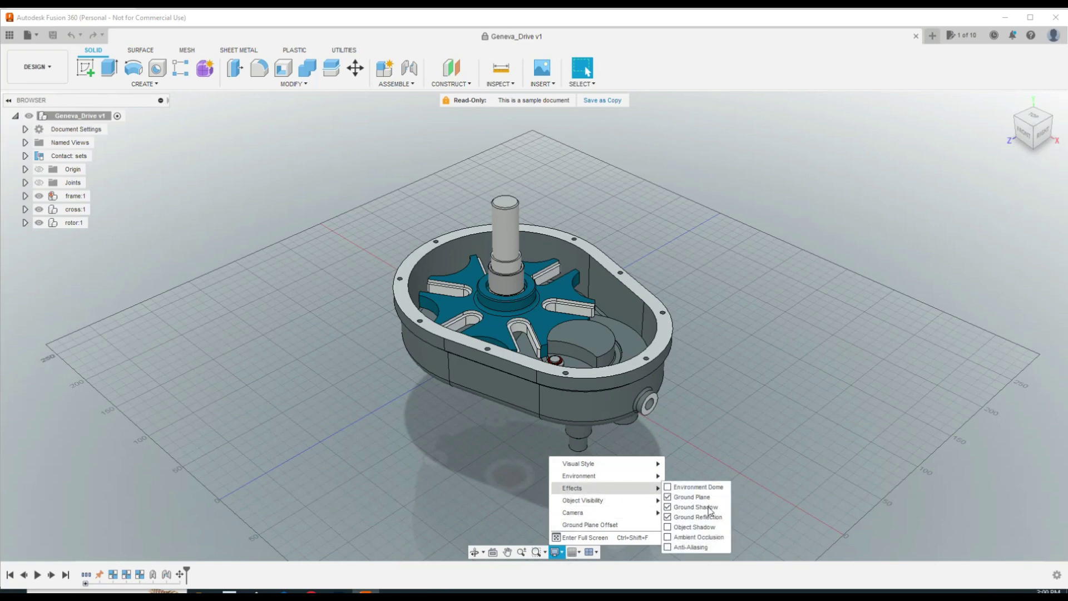
{"action": "left_click", "coordinate": [668, 517]}
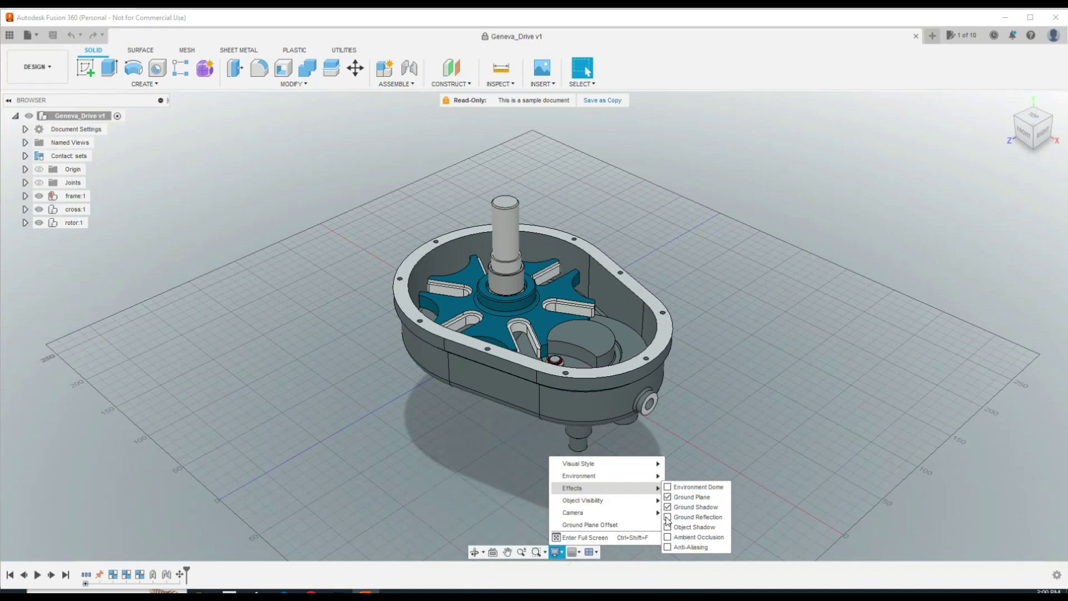
{"action": "left_click", "coordinate": [668, 518]}
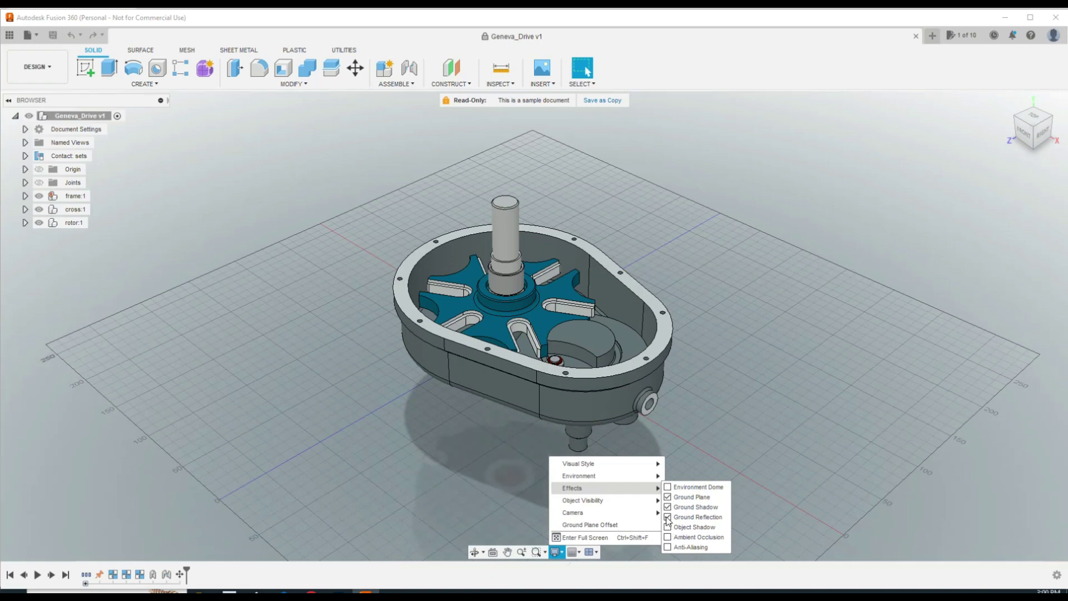
{"action": "left_click", "coordinate": [668, 527]}
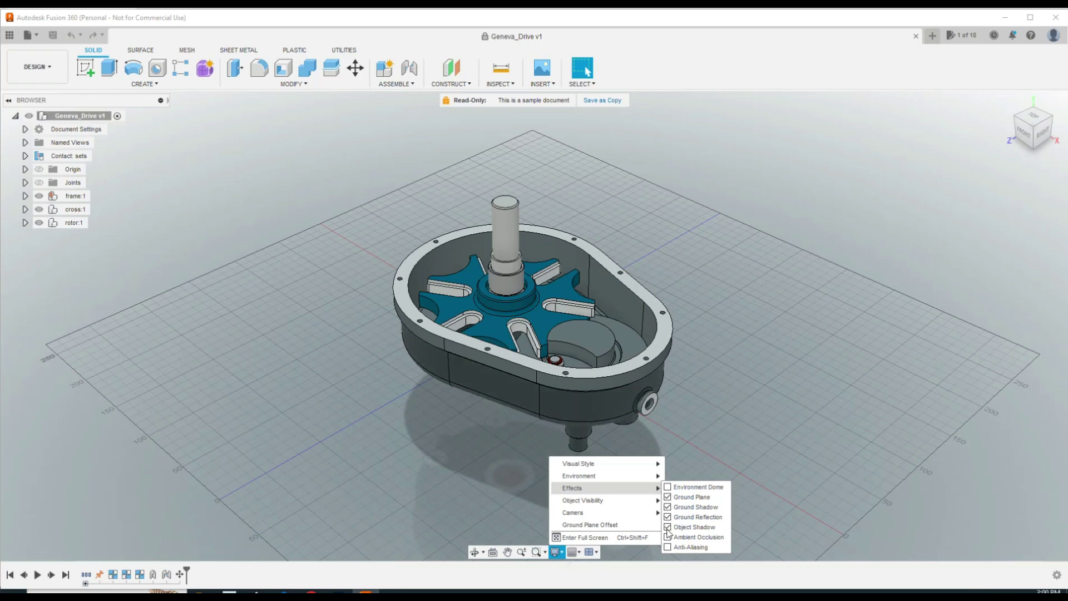
{"action": "left_click", "coordinate": [668, 527]}
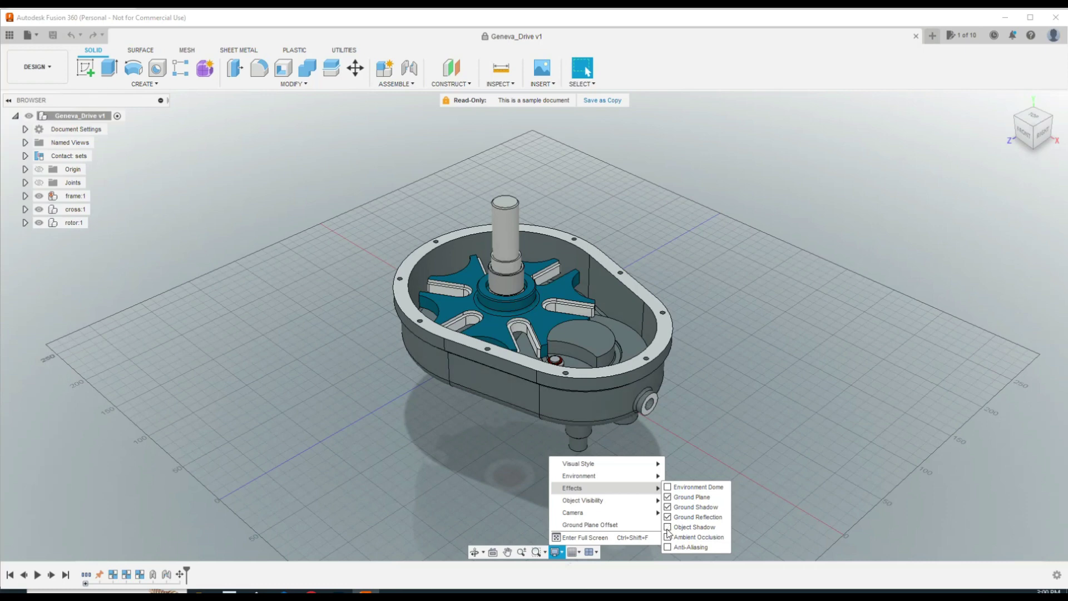
{"action": "left_click", "coordinate": [669, 528]}
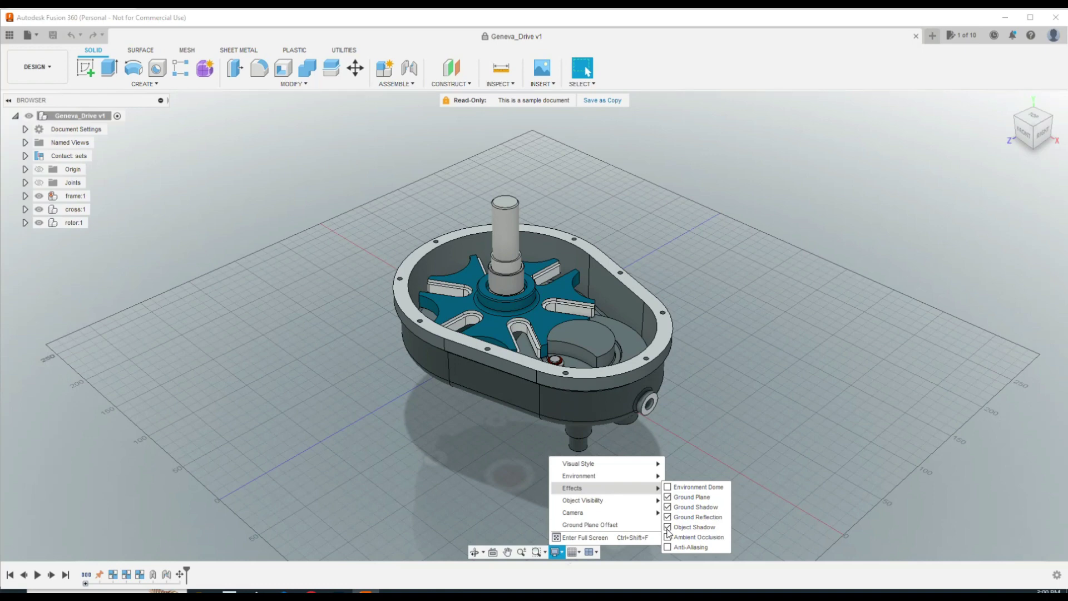
{"action": "left_click", "coordinate": [668, 538]}
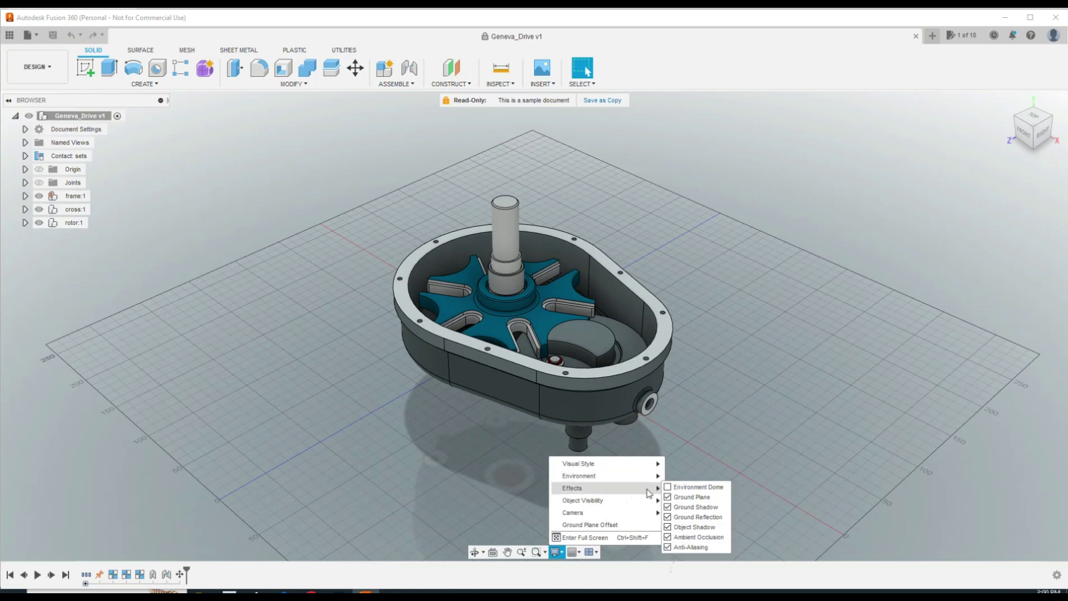
{"action": "mouse_move", "coordinate": [638, 505]}
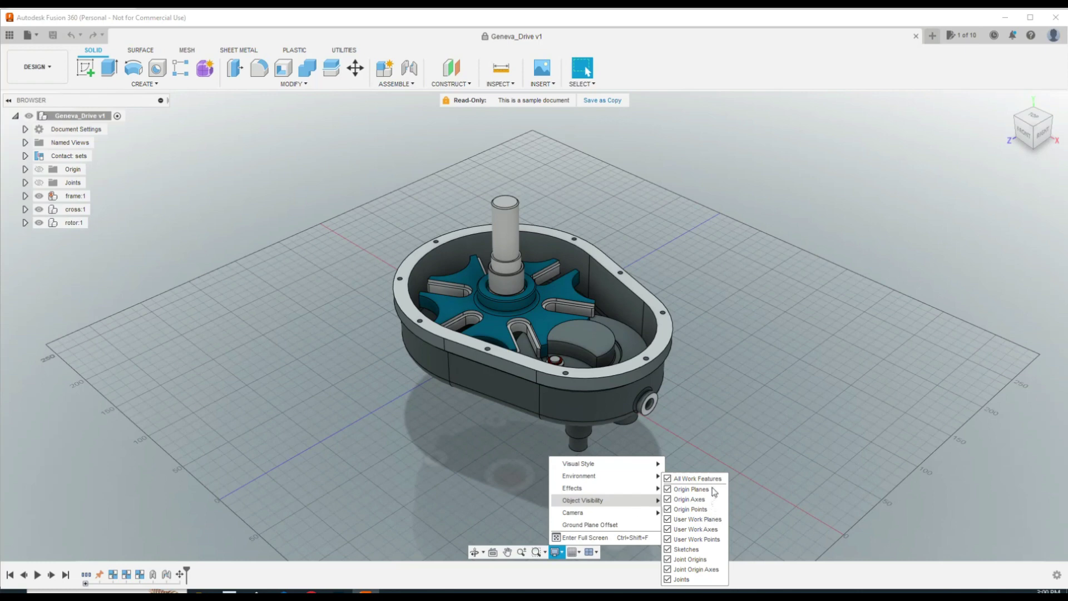
- Hide sketches, joint origins and axes, user work axes and planes, and origin points and axes
{"action": "left_click", "coordinate": [668, 550]}
{"action": "left_click", "coordinate": [668, 569]}
{"action": "left_click", "coordinate": [668, 559]}
{"action": "left_click", "coordinate": [669, 529]}
{"action": "left_click", "coordinate": [669, 520]}
{"action": "left_click", "coordinate": [668, 509]}
{"action": "left_click", "coordinate": [668, 499]}
- Turn every visibility item back on, from origin planes through joints
{"action": "left_click", "coordinate": [668, 490]}
{"action": "left_click", "coordinate": [669, 499]}
{"action": "left_click", "coordinate": [669, 509]}
{"action": "left_click", "coordinate": [668, 520]}
{"action": "left_click", "coordinate": [668, 539]}
{"action": "left_click", "coordinate": [668, 549]}
{"action": "left_click", "coordinate": [672, 561]}
{"action": "left_click", "coordinate": [672, 569]}
{"action": "left_click", "coordinate": [670, 579]}
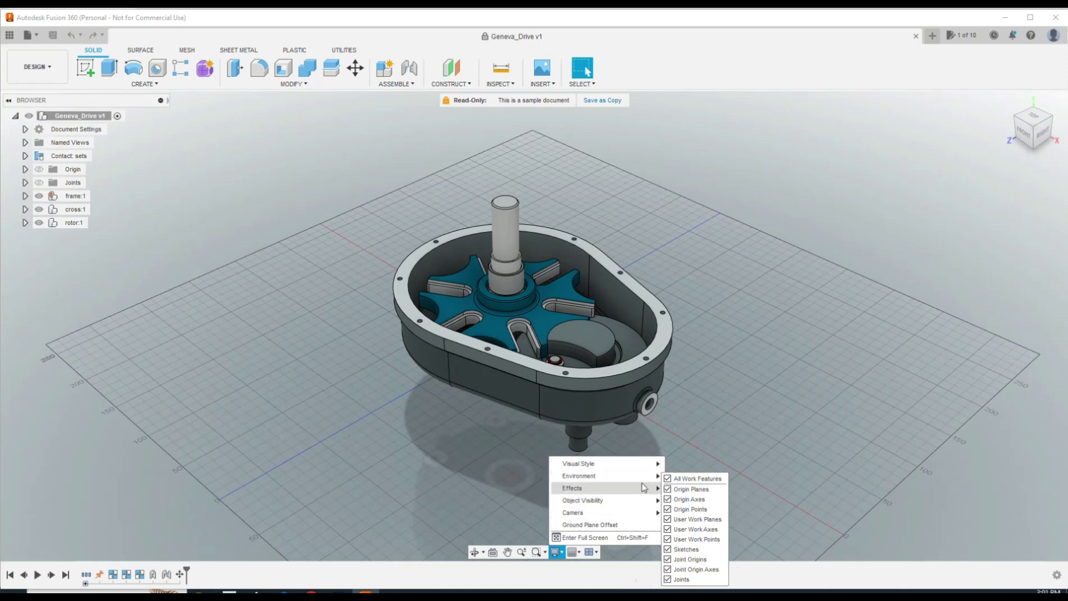
{"action": "mouse_move", "coordinate": [639, 518]}
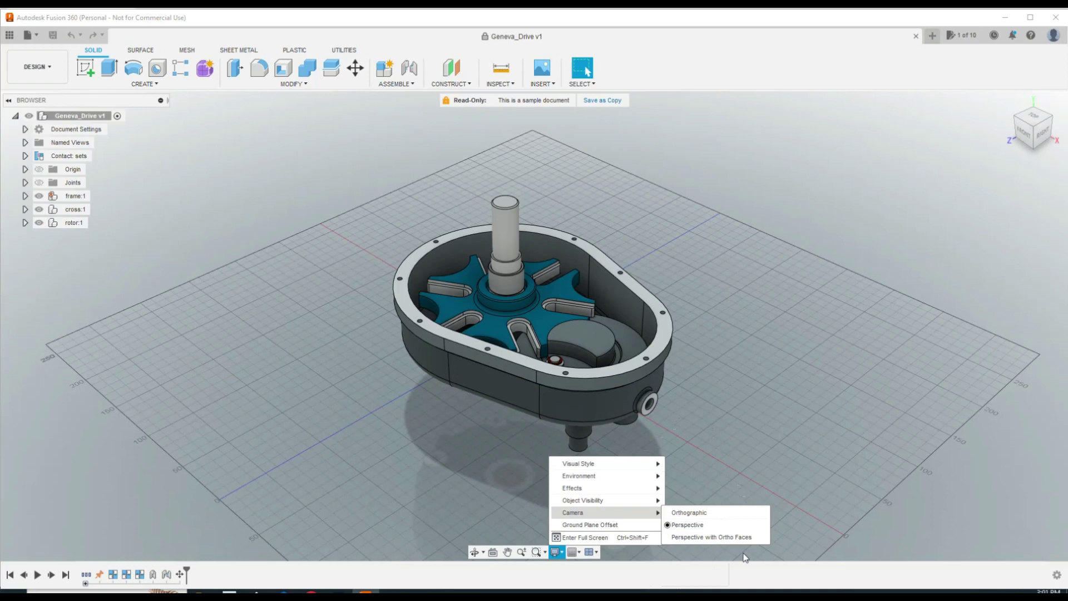
- Preview a fixed 10 mm ground plane offset, then restore Adaptive and confirm
{"action": "left_click", "coordinate": [622, 526]}
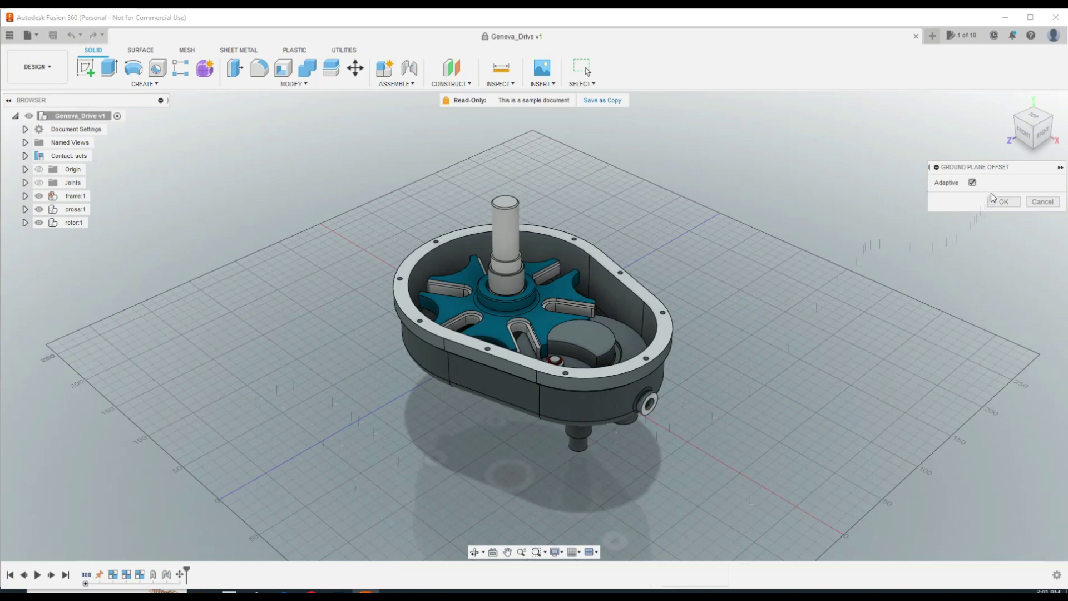
{"action": "left_click", "coordinate": [973, 183]}
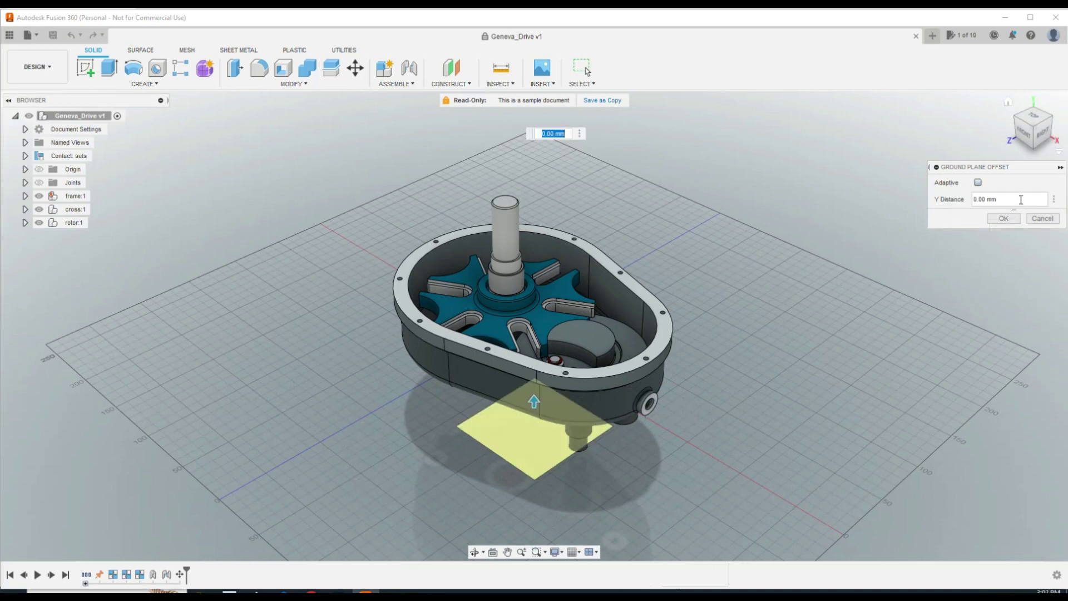
{"action": "mouse_move", "coordinate": [536, 401]}
{"action": "left_mouse_down"}
{"action": "mouse_move", "coordinate": [547, 366]}
{"action": "mouse_move", "coordinate": [545, 468]}
{"action": "mouse_move", "coordinate": [551, 365]}
{"action": "mouse_move", "coordinate": [555, 423]}
{"action": "mouse_move", "coordinate": [553, 398]}
{"action": "left_mouse_up"}
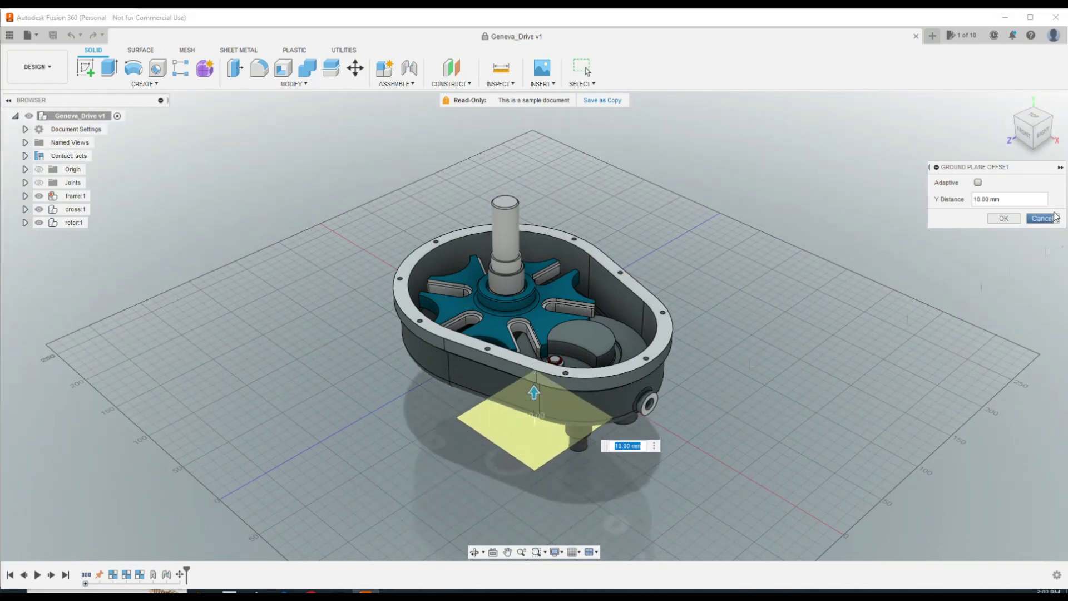
{"action": "left_click", "coordinate": [978, 182]}
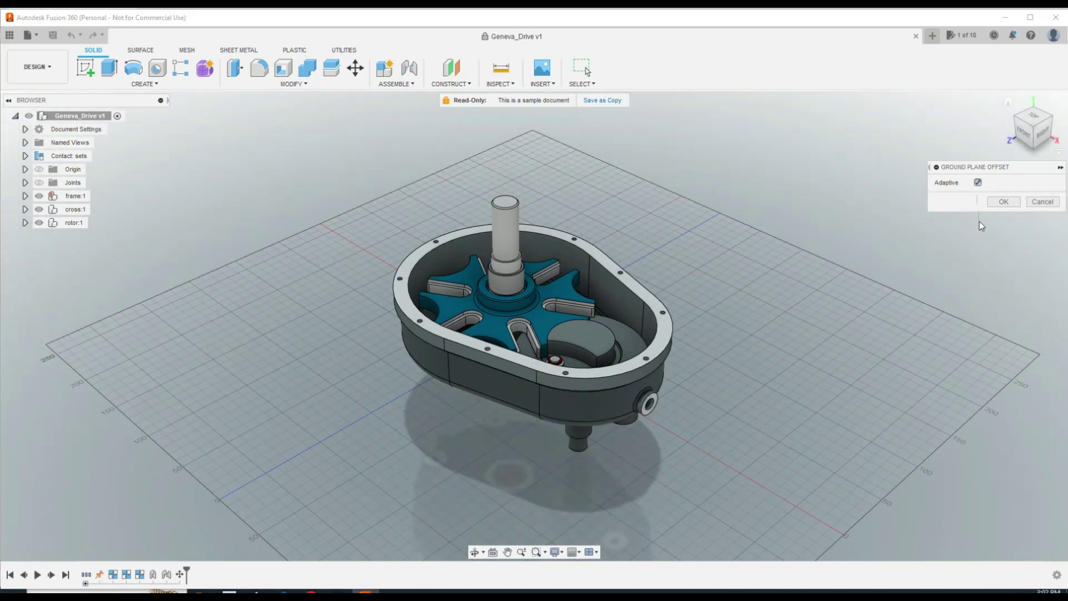
{"action": "left_click", "coordinate": [1003, 203]}
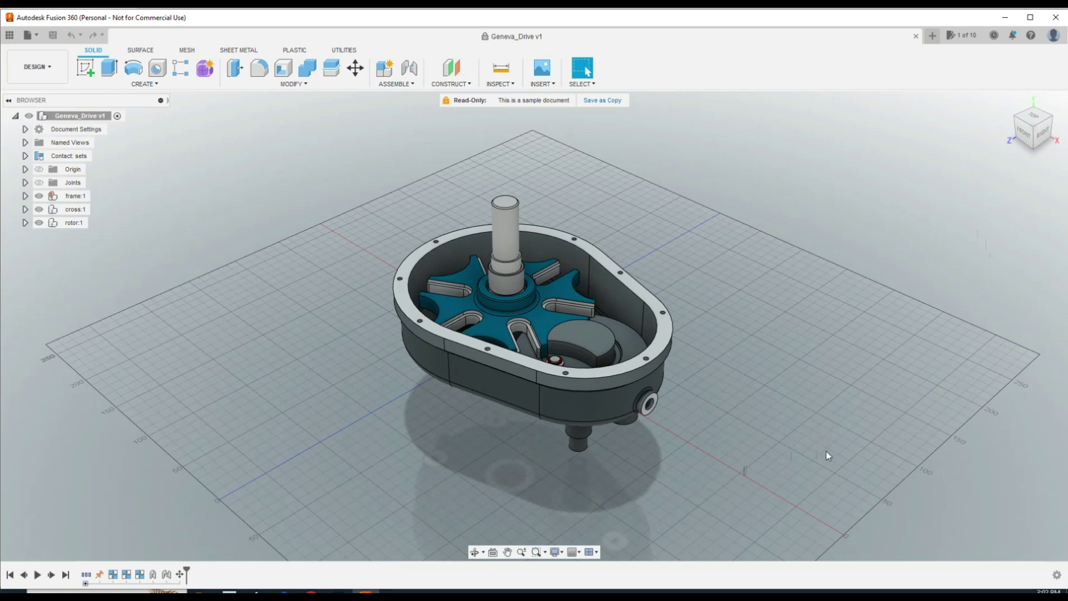
- Open the Display Settings menu in the navigation bar
{"action": "left_click", "coordinate": [562, 551]}
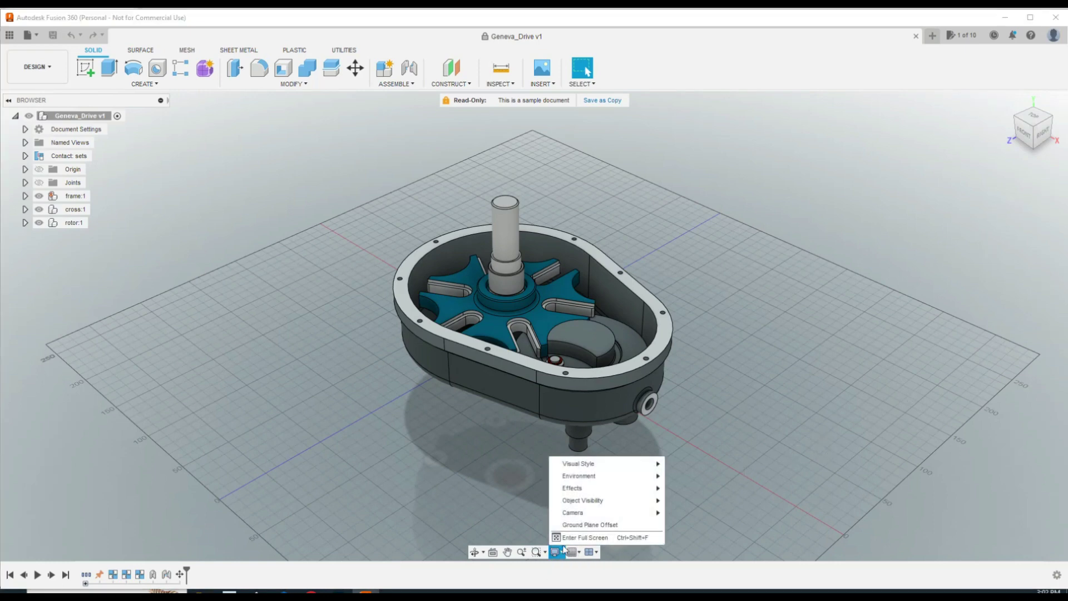